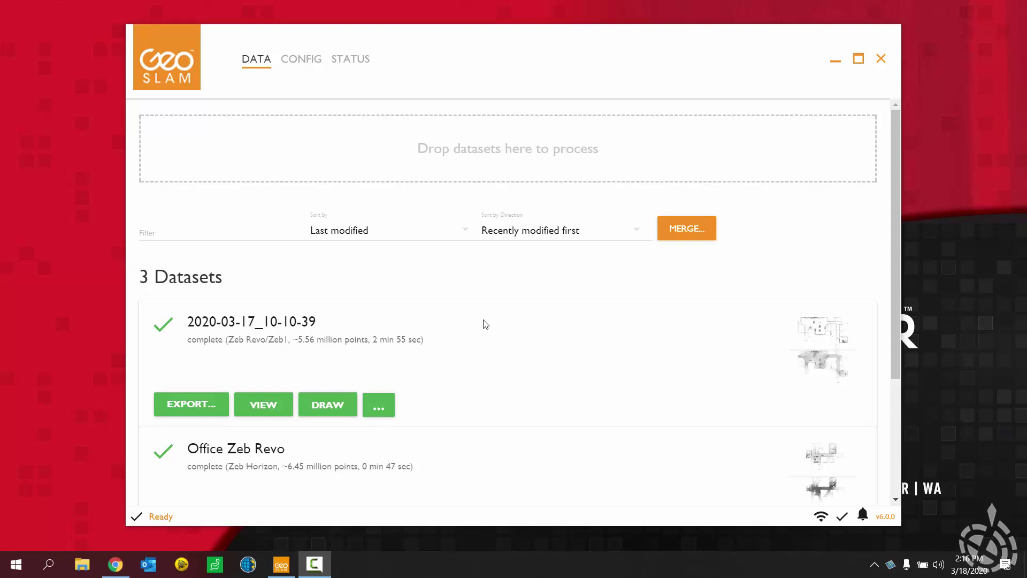
Step: Bring the GeoSLAM-Family-Brochure.pdf in Chrome to the front at the ZEB Revo spec page
mouse_move(836, 350)
Step: Review the ZEB Revo specs: 43,000 points per second, 1-3cm relative accuracy, 4hrs battery
left_click(121, 568)
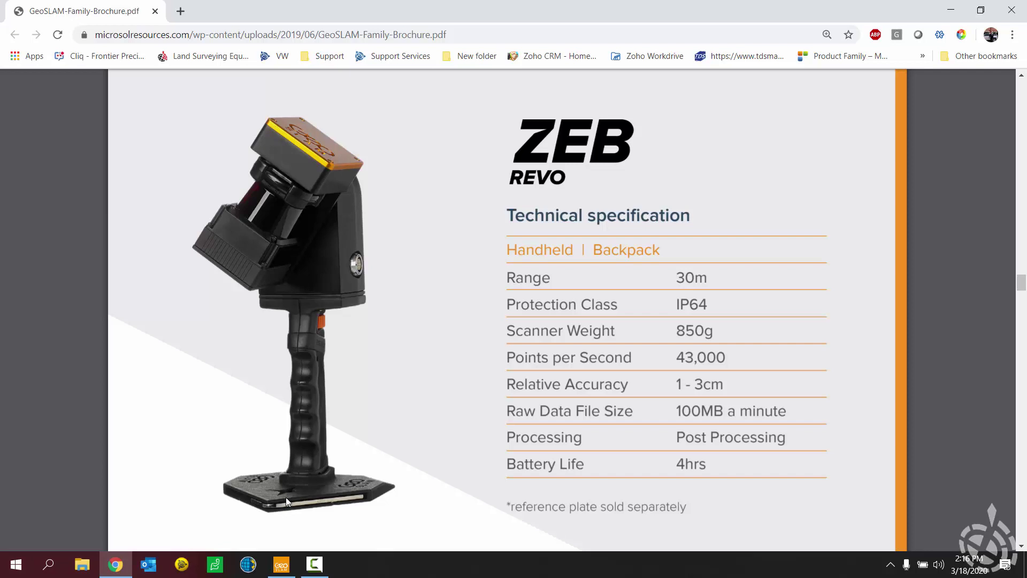
Step: Export 2020-03-17_10-10-39's five reference points with reference base offset to the Desktop
left_click(951, 10)
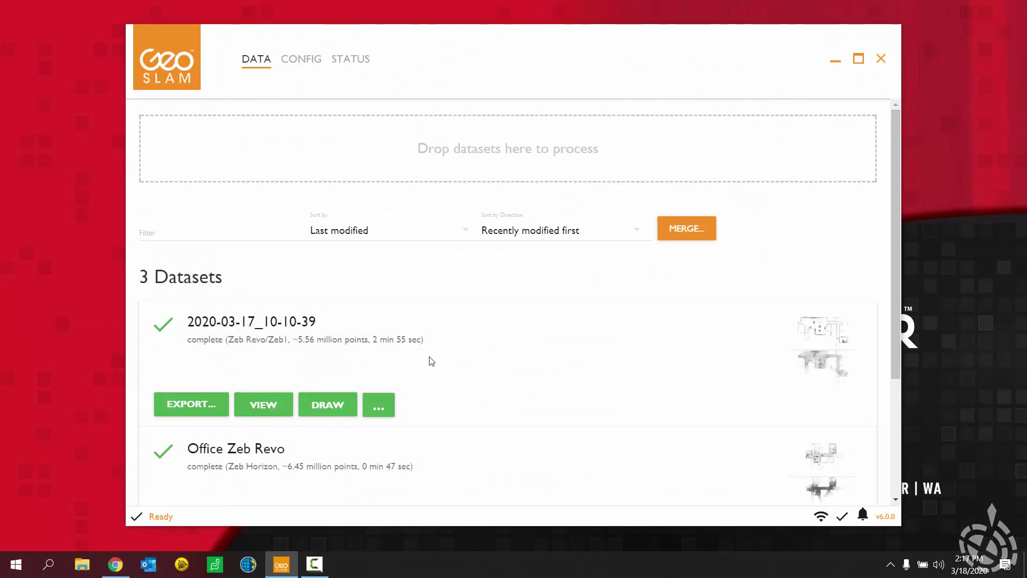
left_click(203, 408)
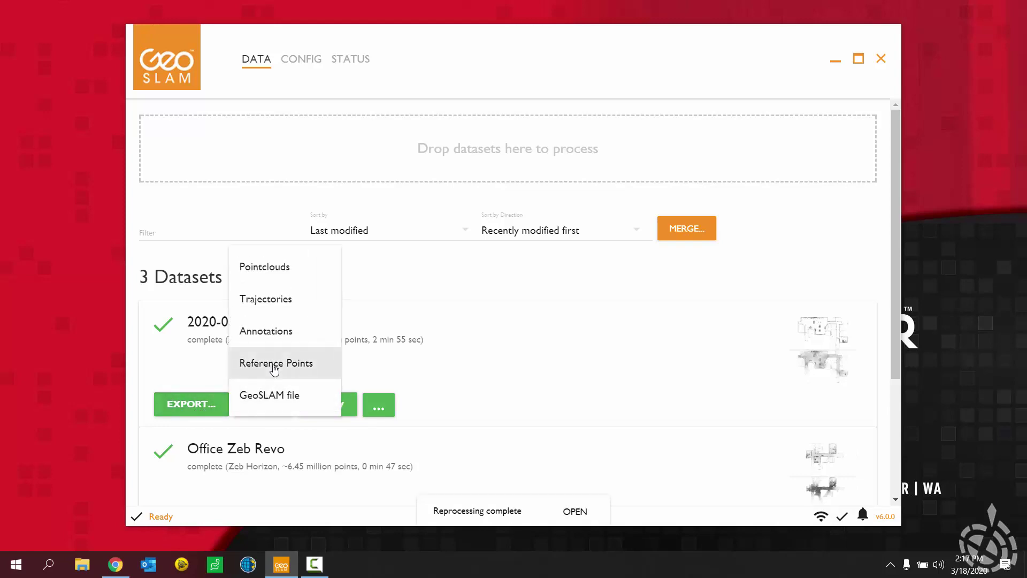
left_click(275, 363)
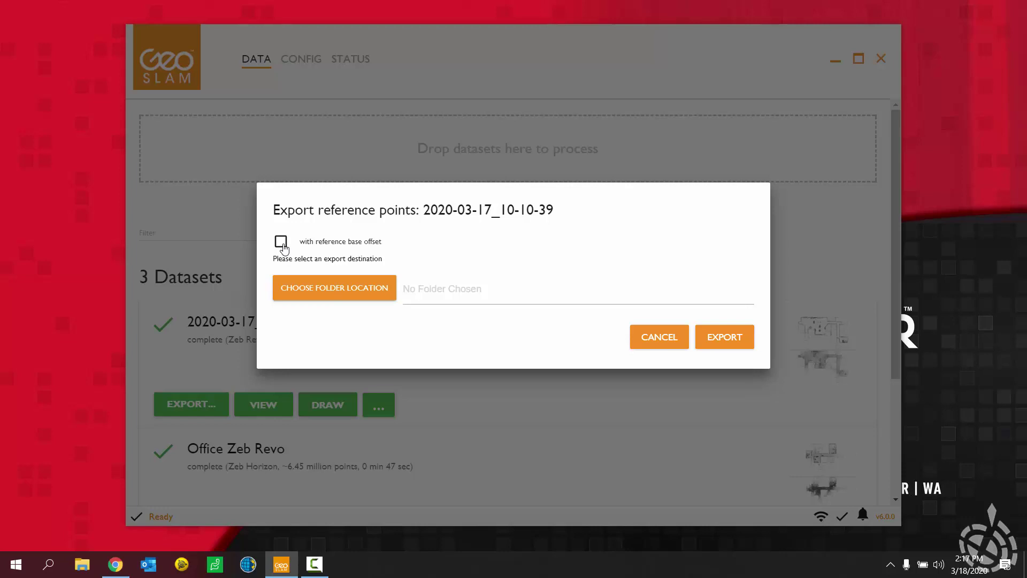
left_click(281, 243)
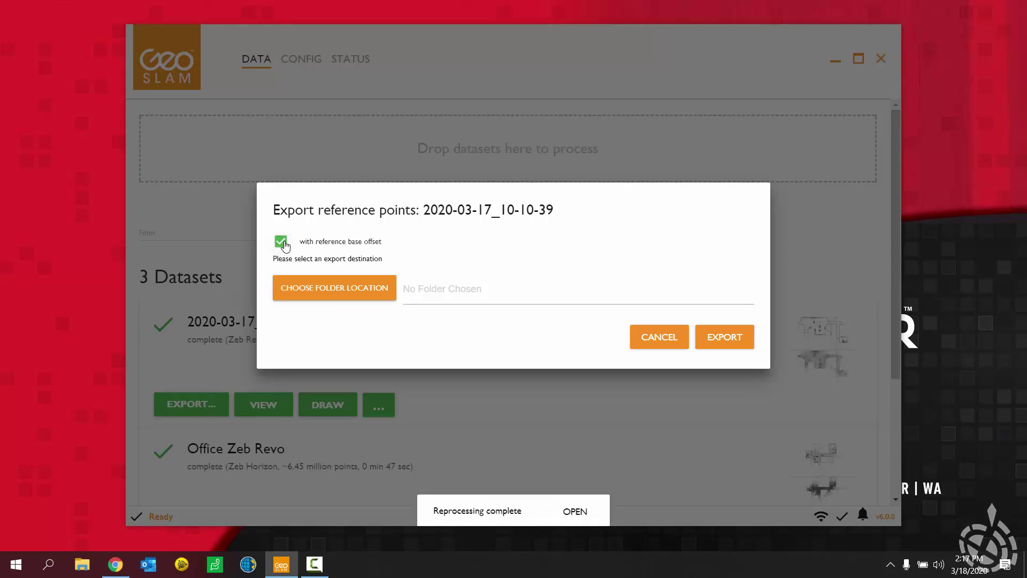
left_click(322, 296)
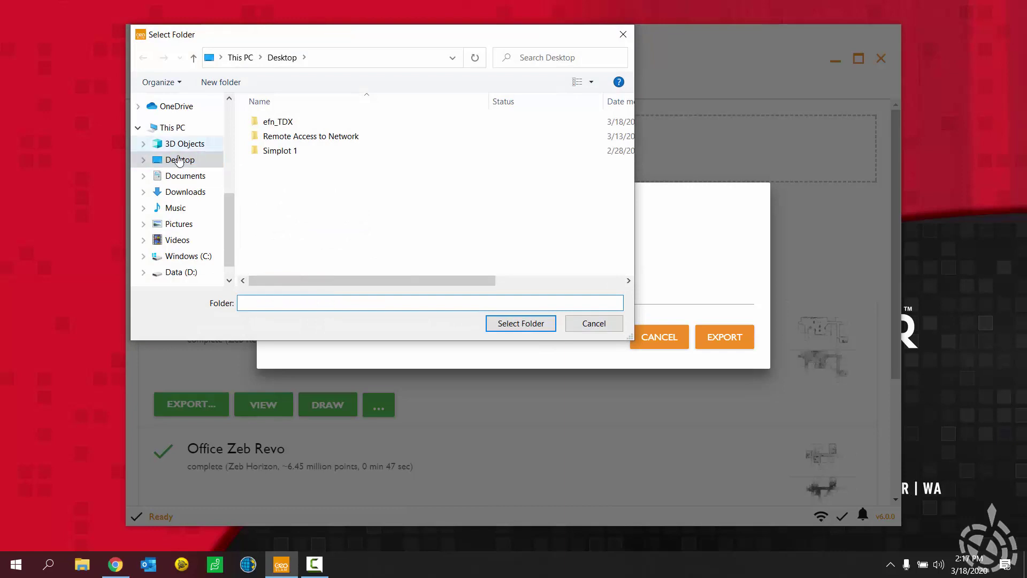
left_click(509, 323)
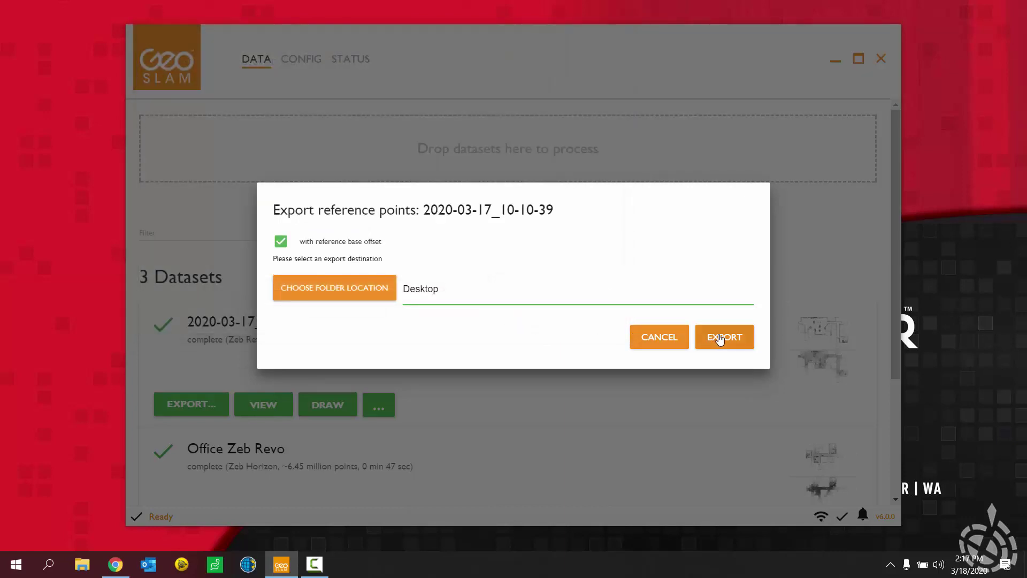
left_click(720, 338)
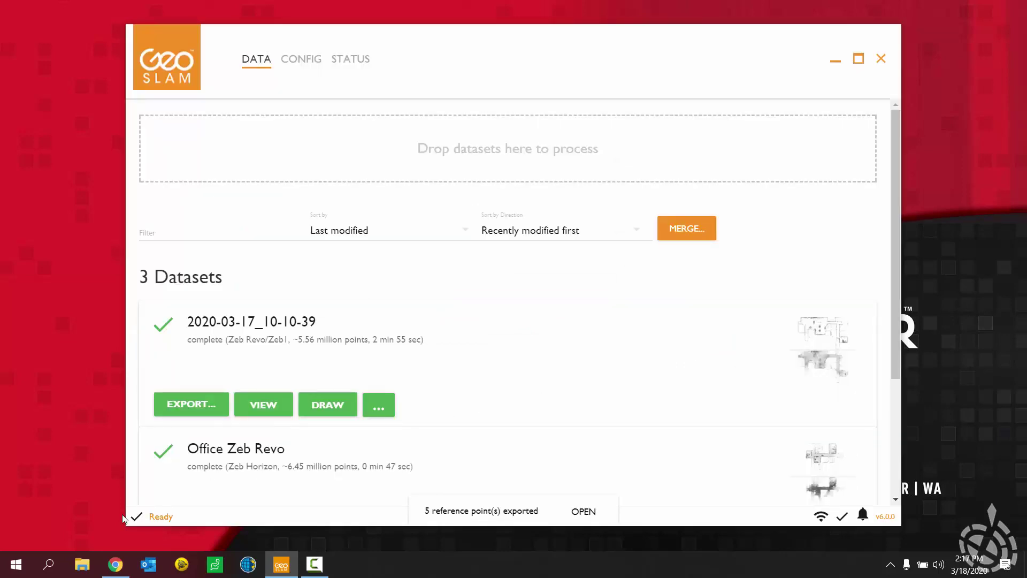
Step: Open 2020-03-17_10-10-39_with_ref_base_offsets.txt from the Desktop in Notepad, review it, and close it
left_click(82, 564)
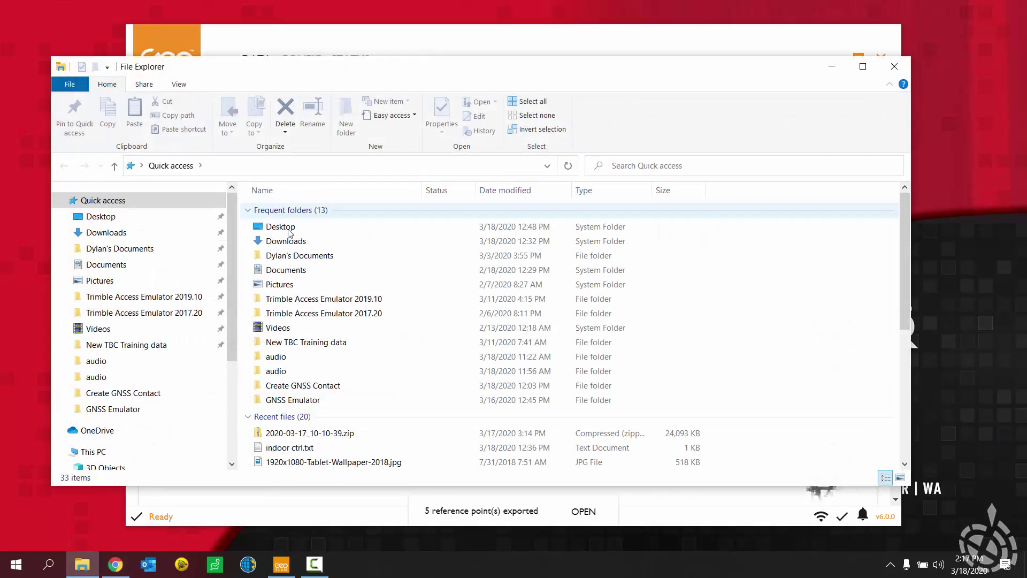
left_click(154, 231)
left_click(225, 218)
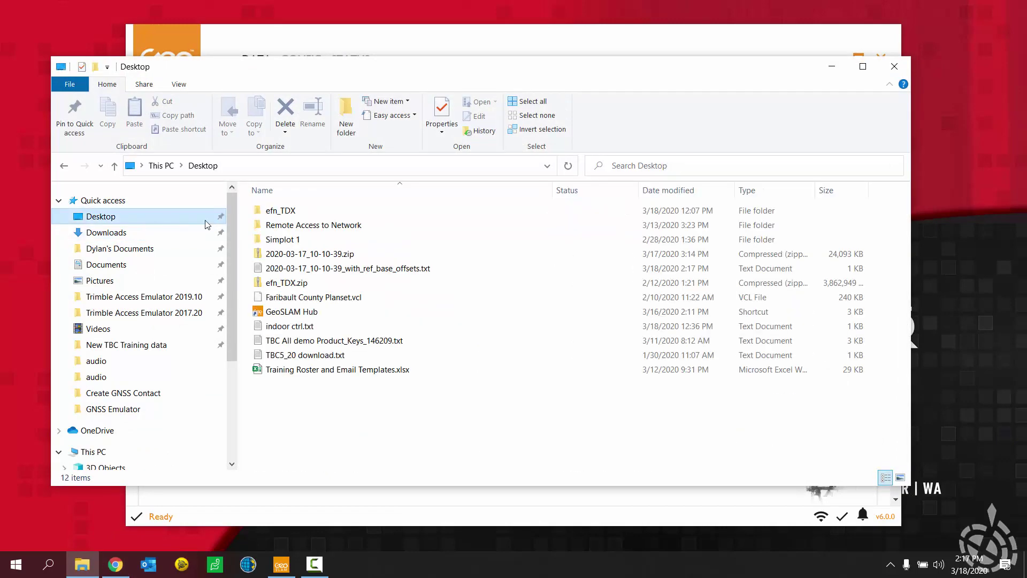
double_click(325, 268)
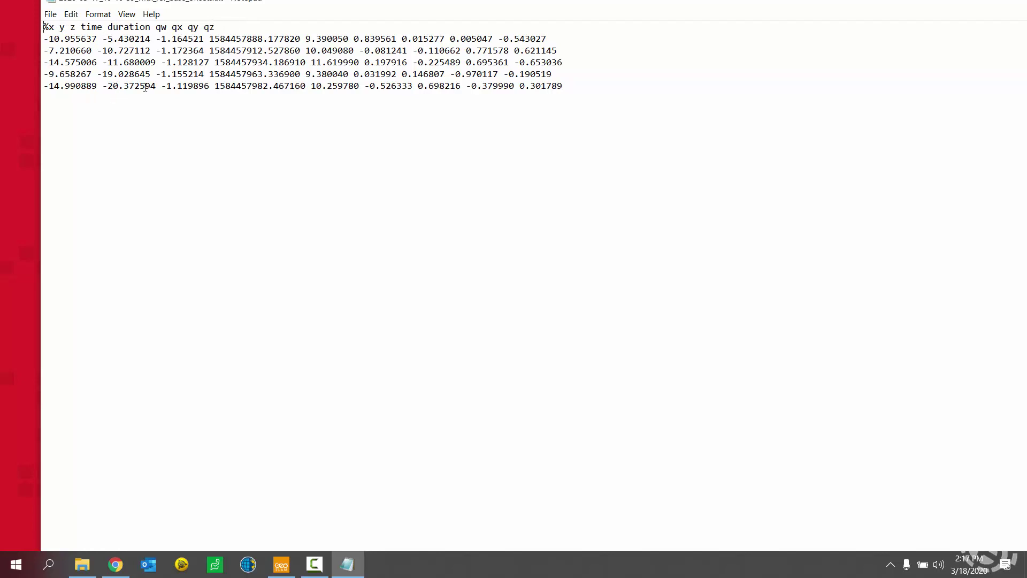
left_click_drag(207, 85, 114, 52)
key("Left")
left_click_drag(502, 7, 116, 83)
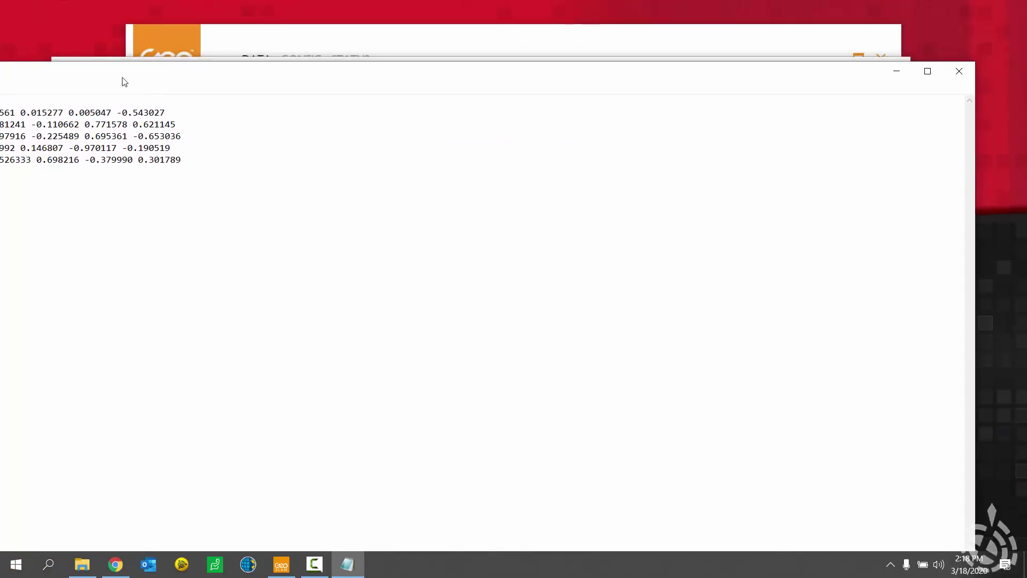
left_click(959, 72)
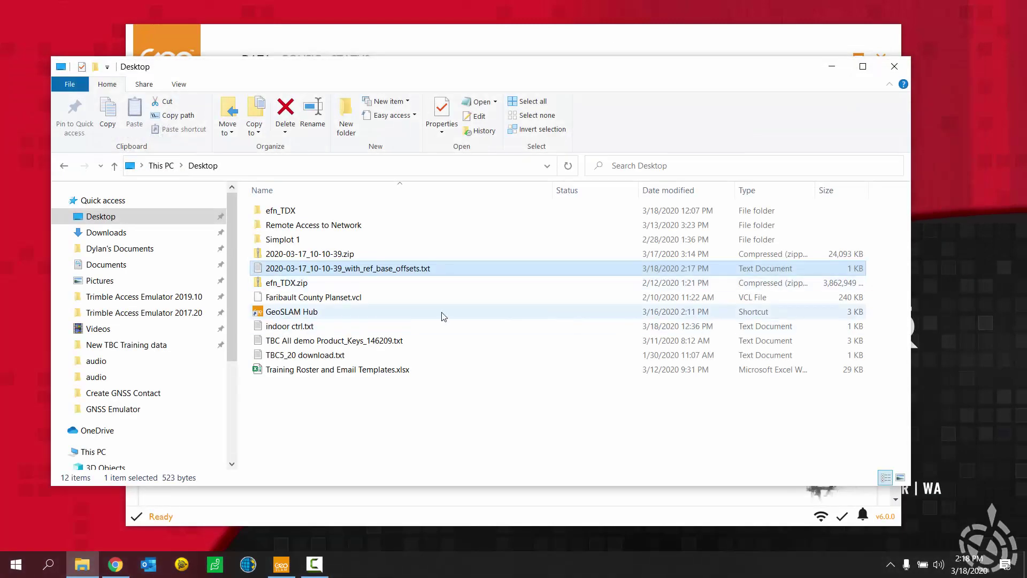
Step: Open indoor ctrl.txt, review its five control point coordinates, and close Notepad
left_click(295, 330)
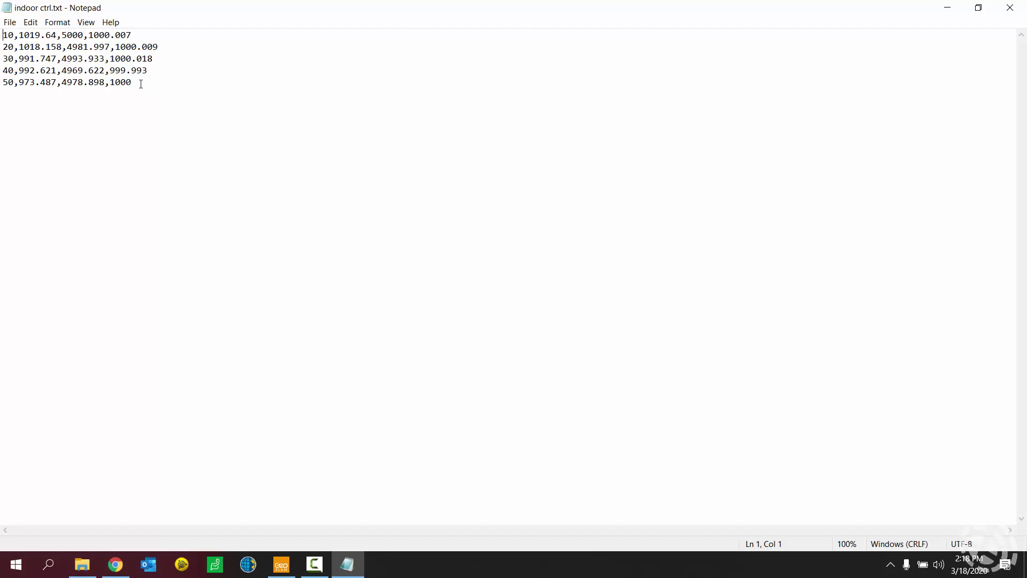
left_click_drag(138, 82, 6, 36)
key("Right")
key("Right")
left_click(1010, 9)
Step: Create a GeoSLAM Draw project for 2020-03-17_10-10-39 using results.laz as the point cloud
left_click(832, 70)
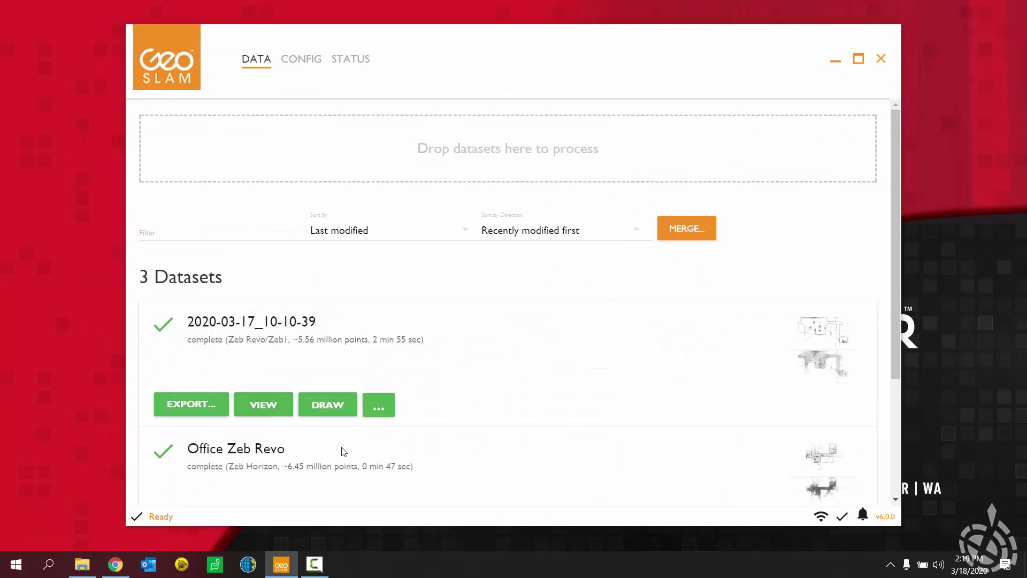
left_click(328, 408)
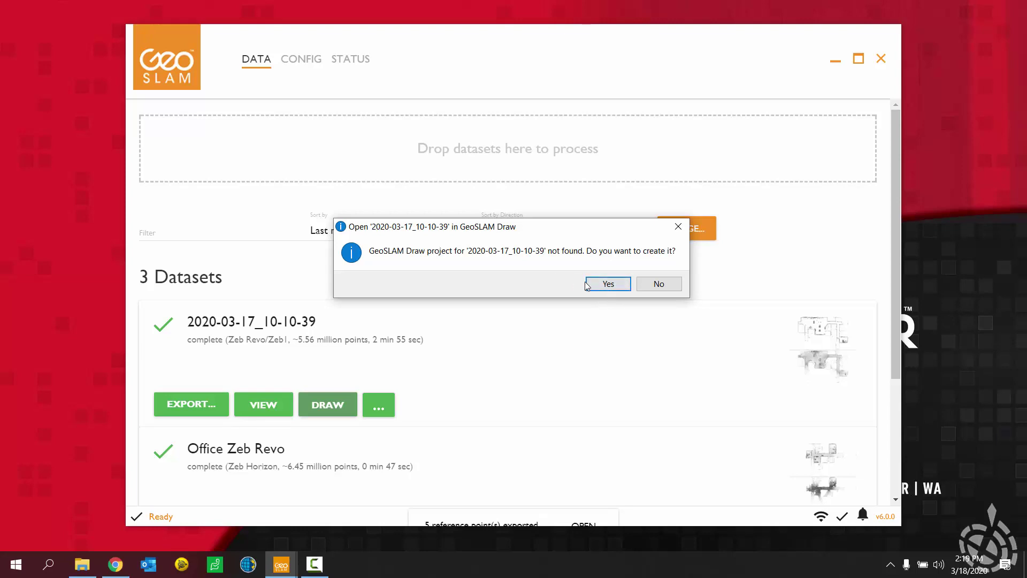
left_click(609, 284)
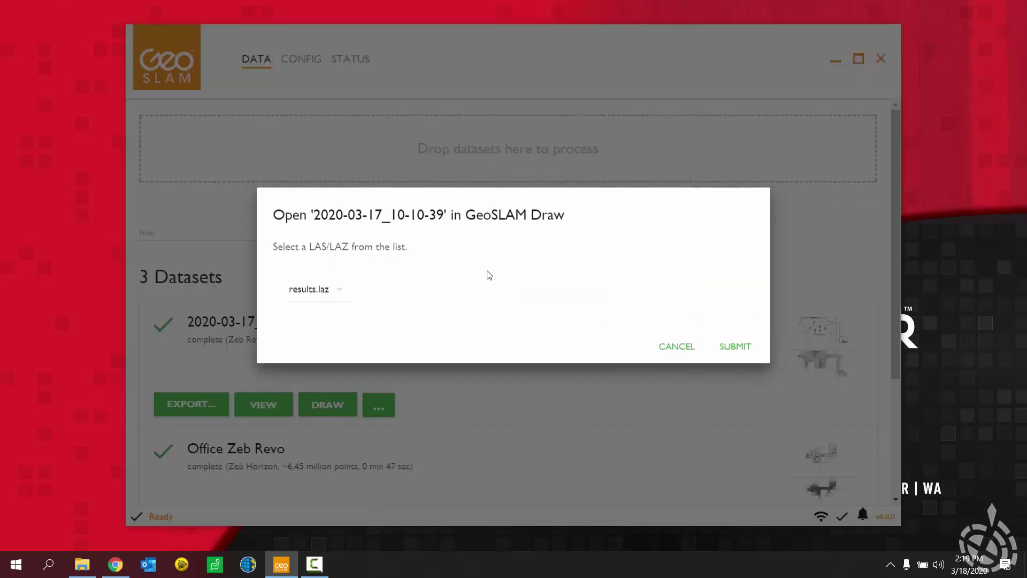
left_click(341, 294)
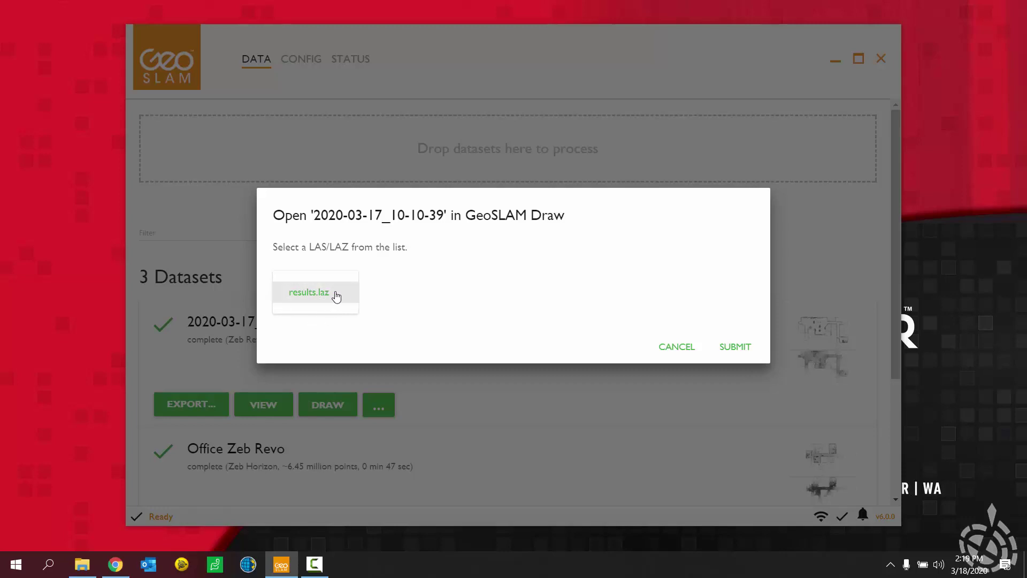
left_click(336, 294)
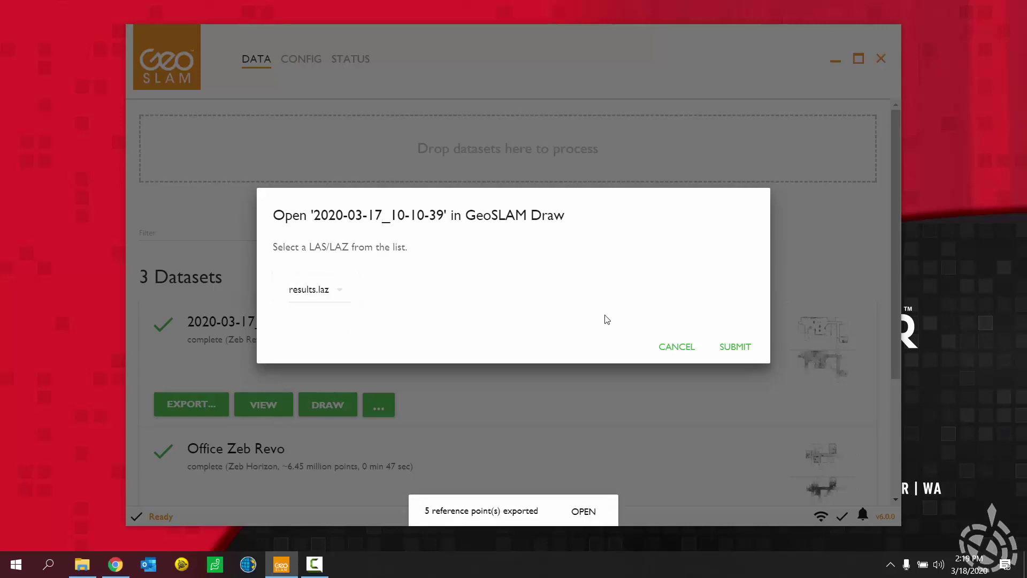
left_click(736, 351)
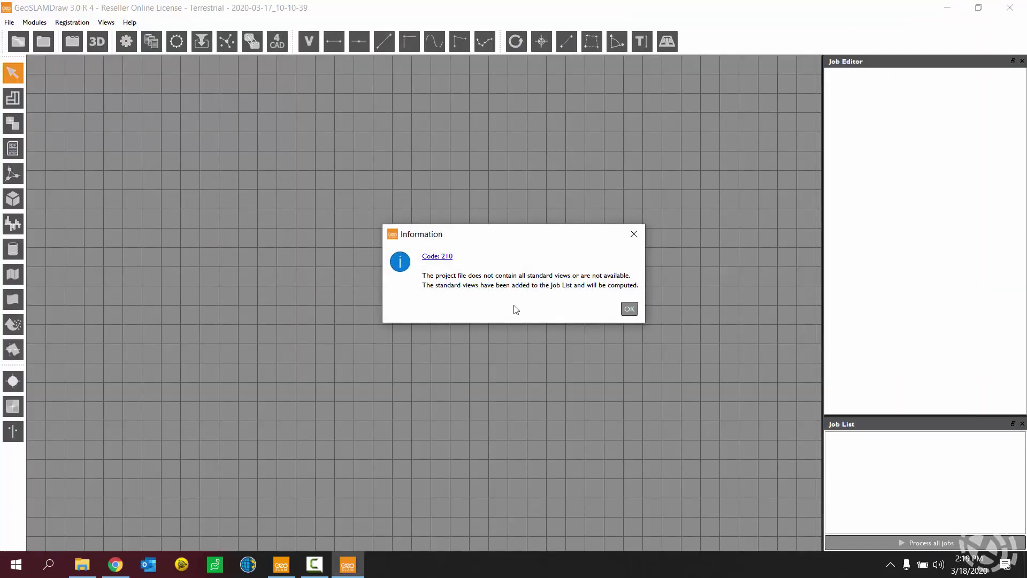
Step: Dismiss the standard-views notice, frame the floor plan in the Top view, and pick the 3D point tool
left_click(629, 309)
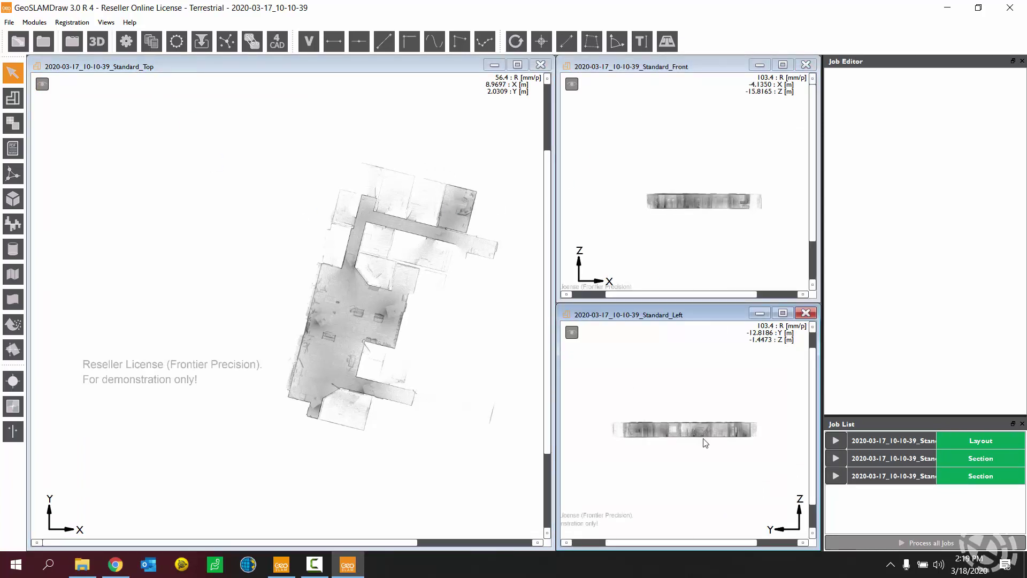
scroll(424, 268, "up", 4)
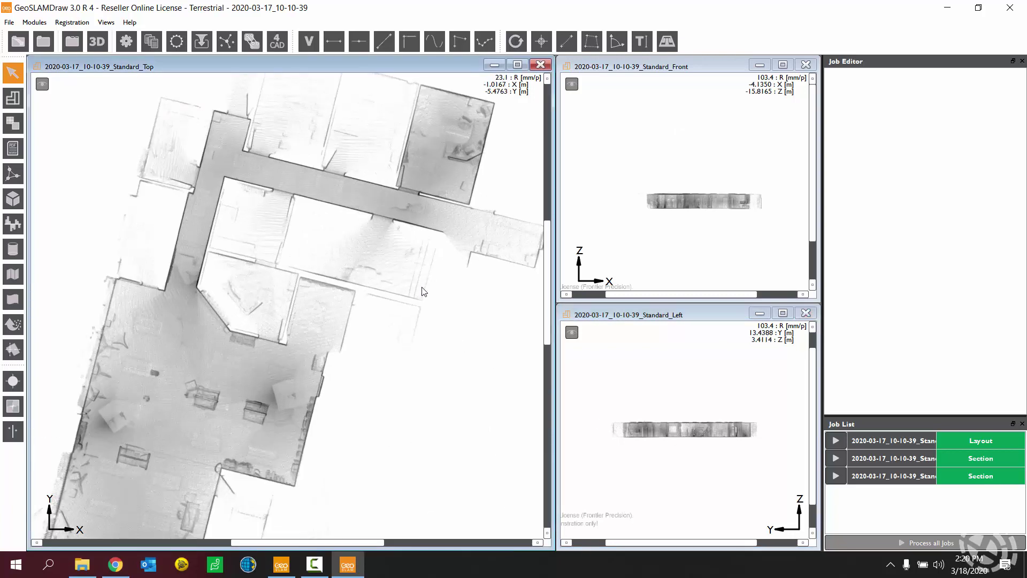
middle_click_drag(312, 337, 345, 251)
scroll(293, 215, "down", 3)
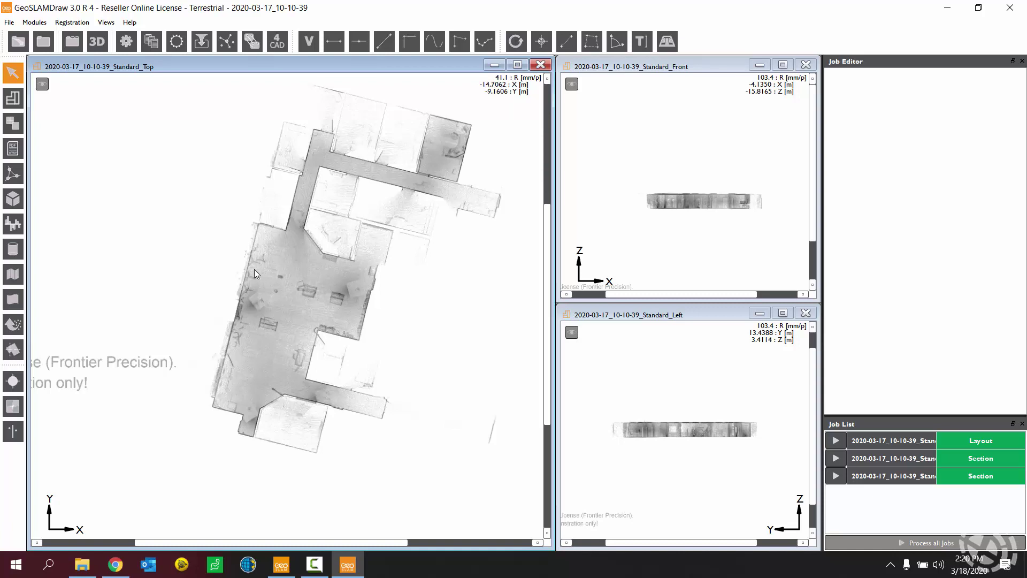
middle_click_drag(292, 240, 262, 269)
left_click(543, 42)
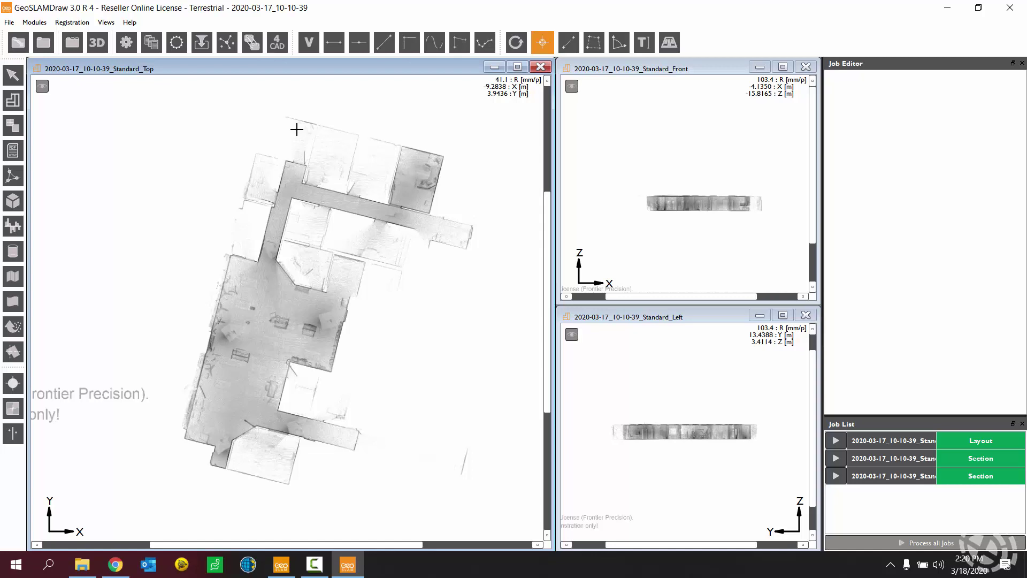
Step: Place 3-D point 1 near the plan's upper-left corner and open the XYZ Import points dialog
left_click(296, 129)
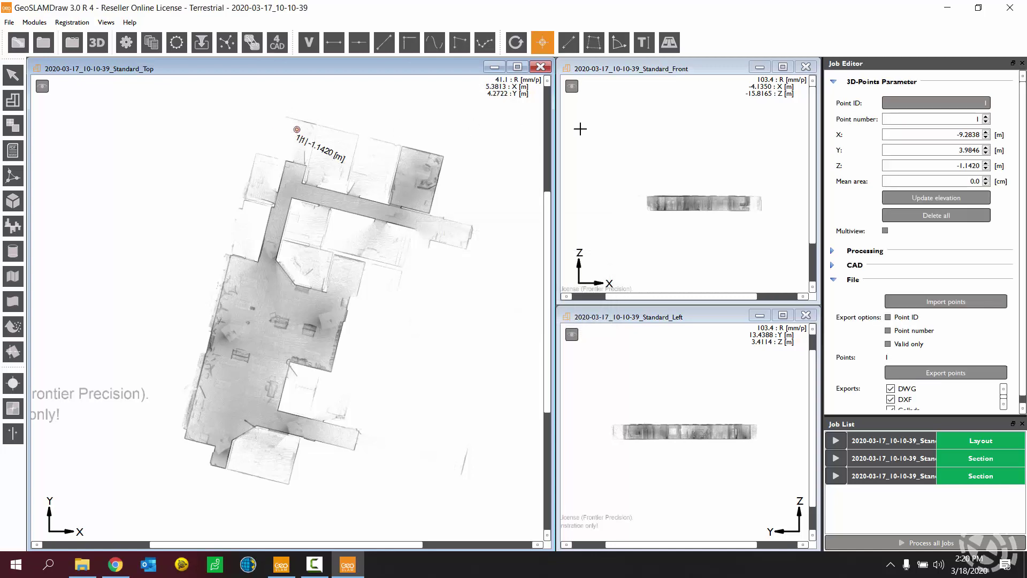
left_click(615, 130)
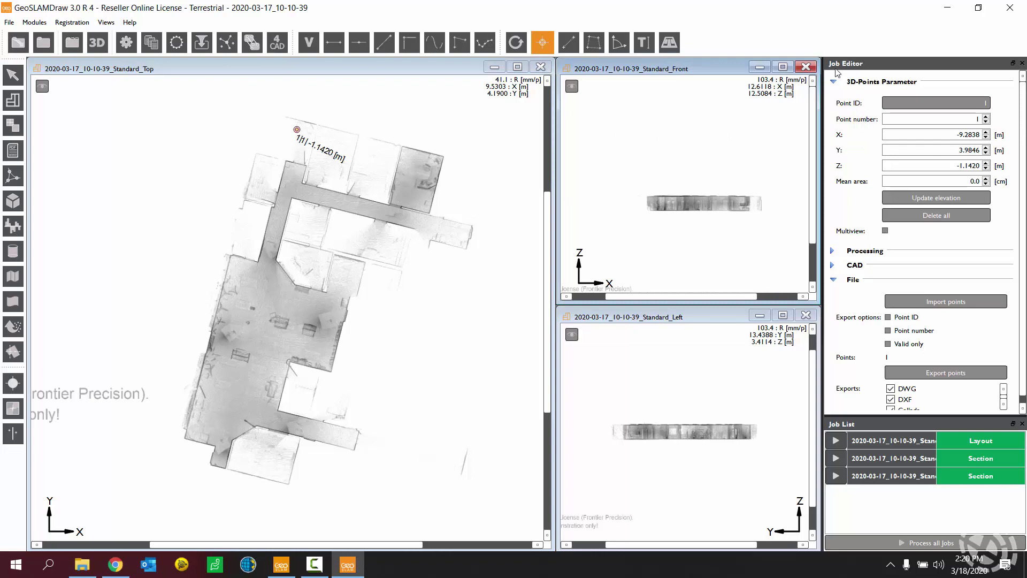
left_click(945, 303)
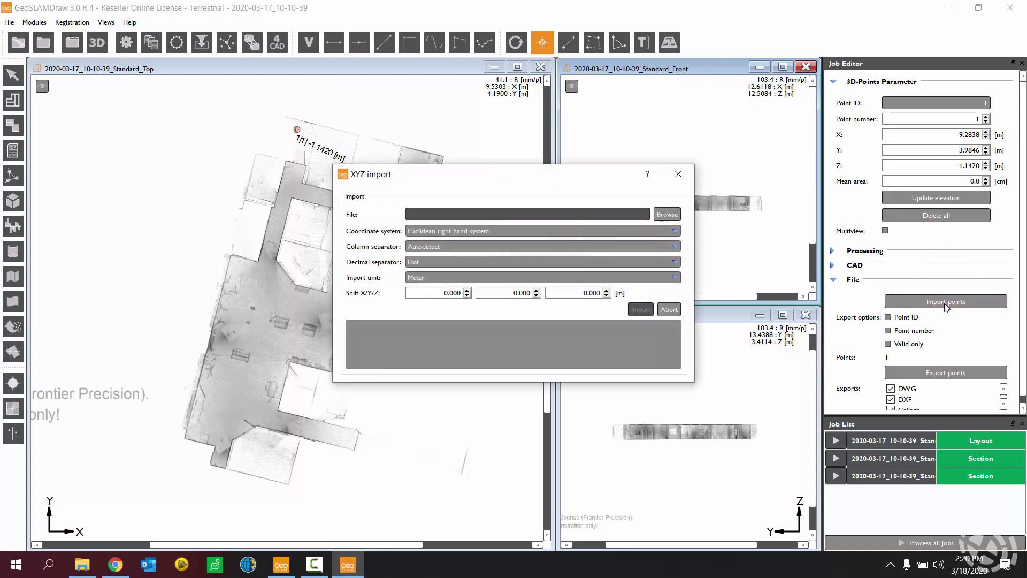
Step: Load 2020-03-17_10-10-39_with_ref_base_offsets.txt from the Desktop into the XYZ import dialog
left_click(667, 214)
left_click(386, 289)
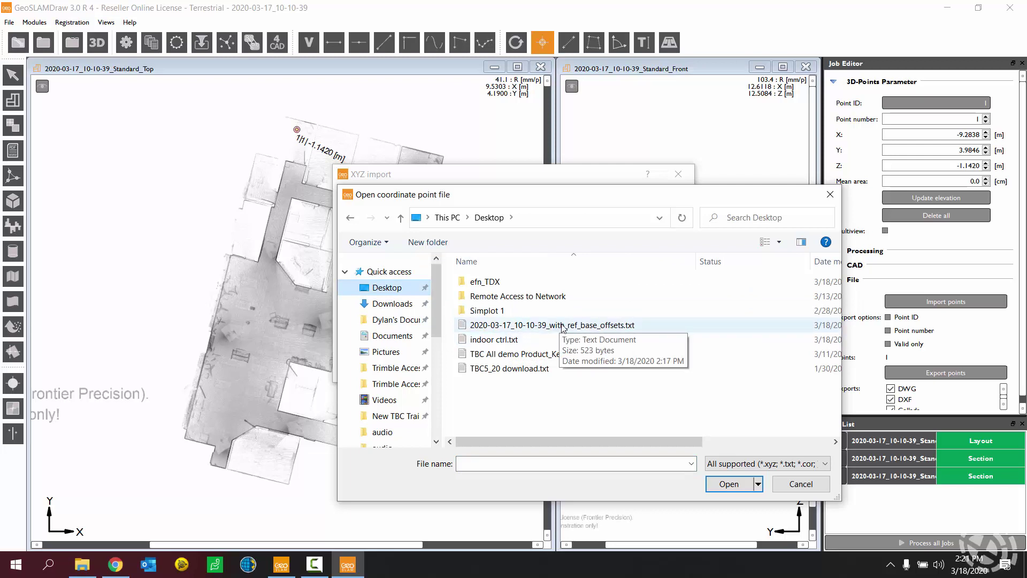
left_click(536, 326)
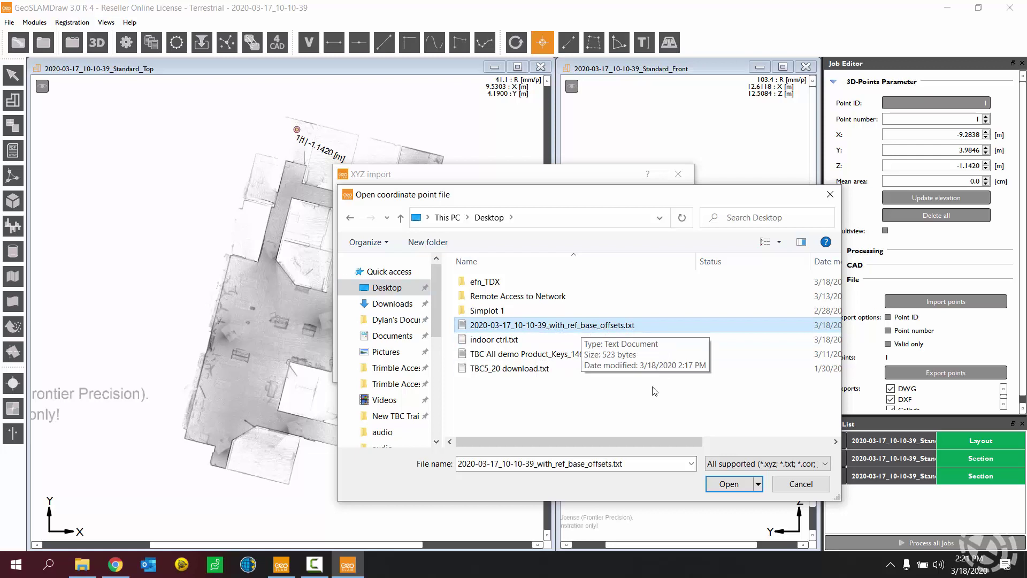
left_click(728, 483)
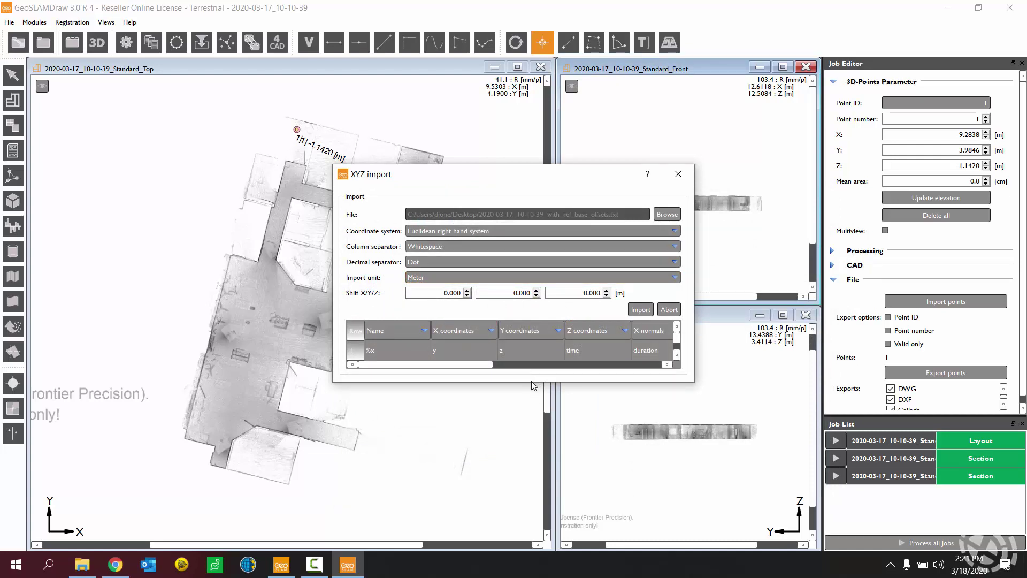
left_click_drag(528, 384, 528, 518)
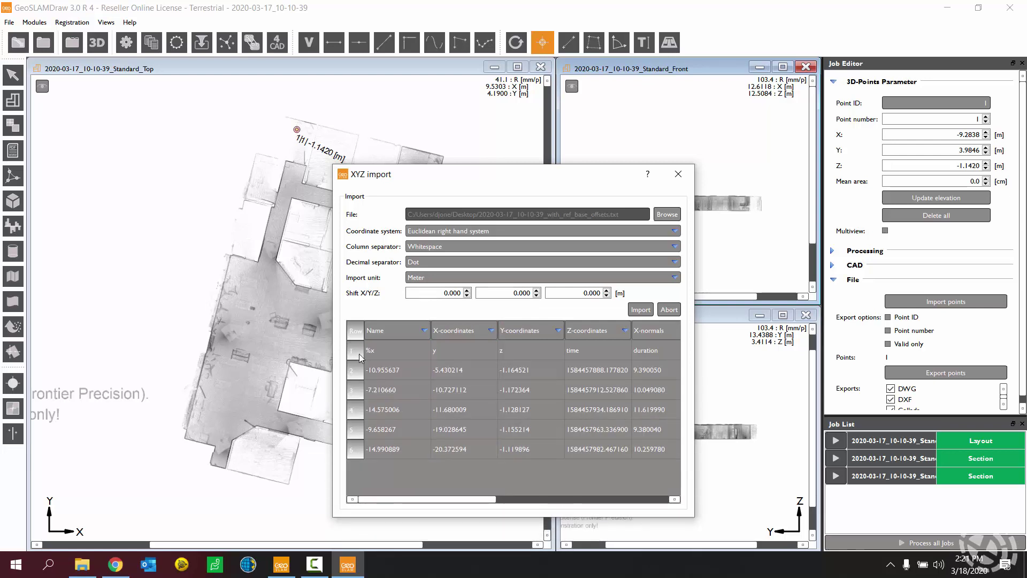
left_click(388, 354)
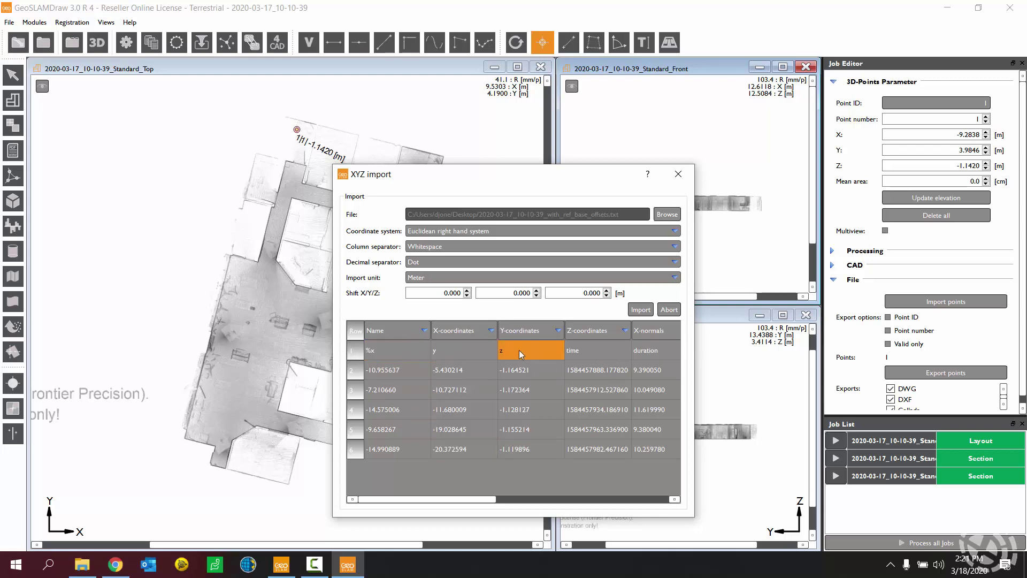
Step: Map the first three columns to X-, Y- and Z-coordinates
left_click(424, 331)
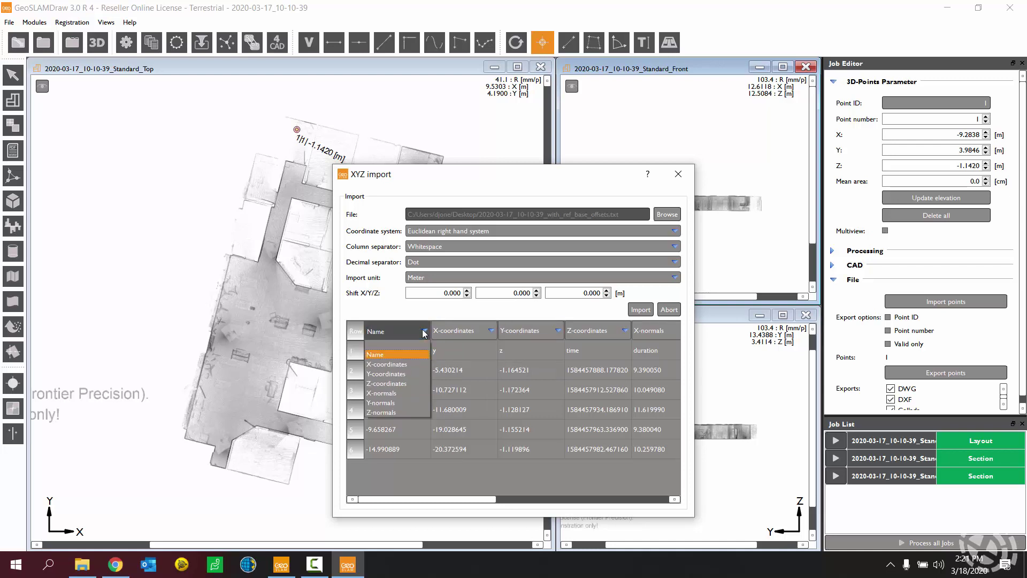
left_click(395, 366)
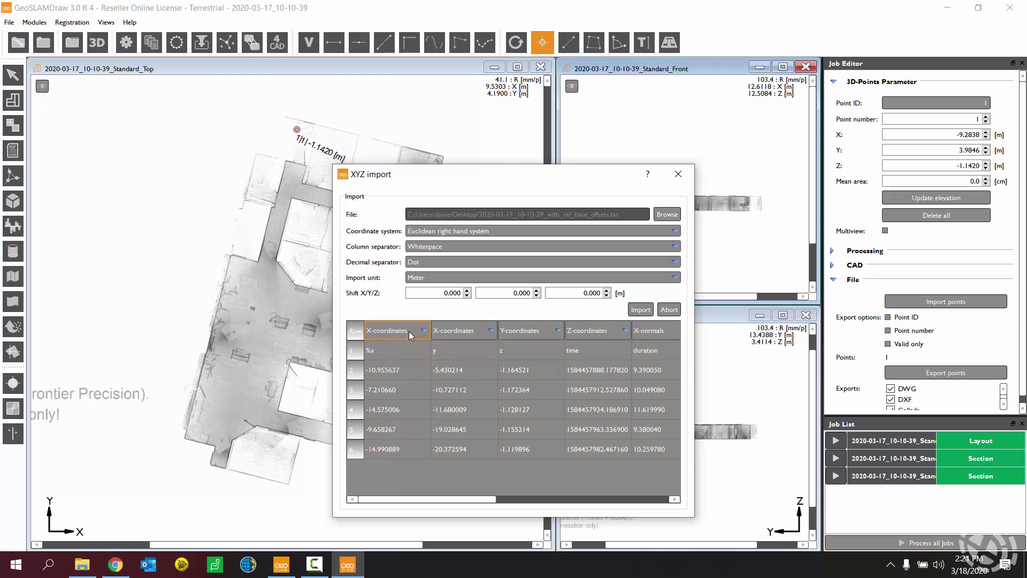
left_click(491, 331)
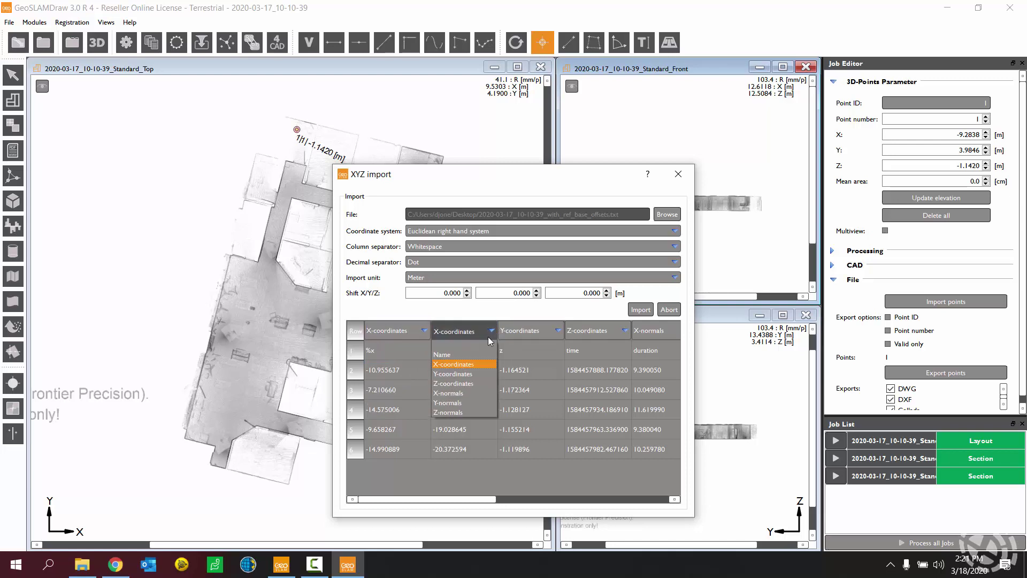
left_click(440, 374)
left_click(554, 331)
left_click(518, 384)
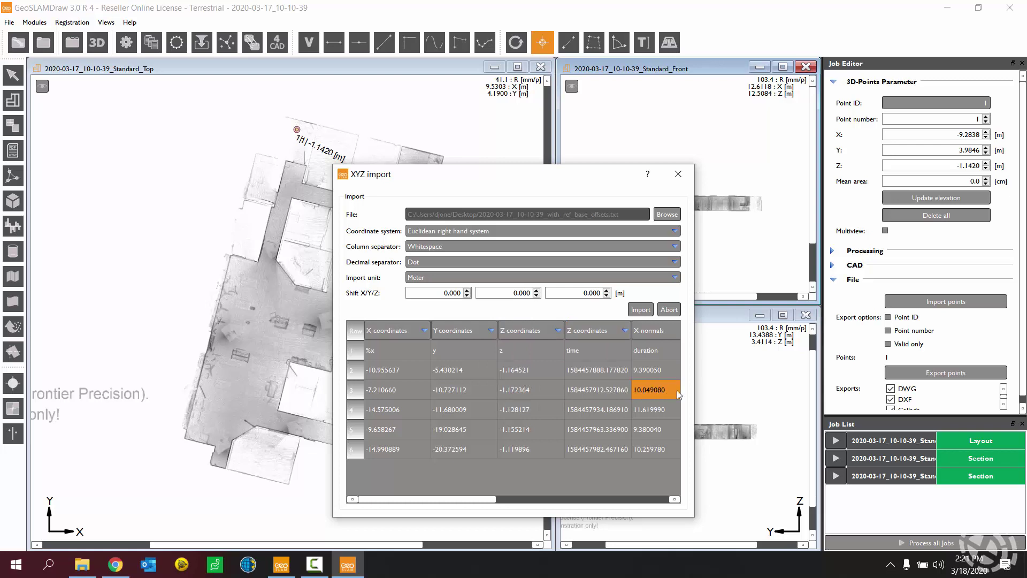
Step: Leave the time, duration, qw and qx columns unassigned
left_click_drag(476, 501, 541, 500)
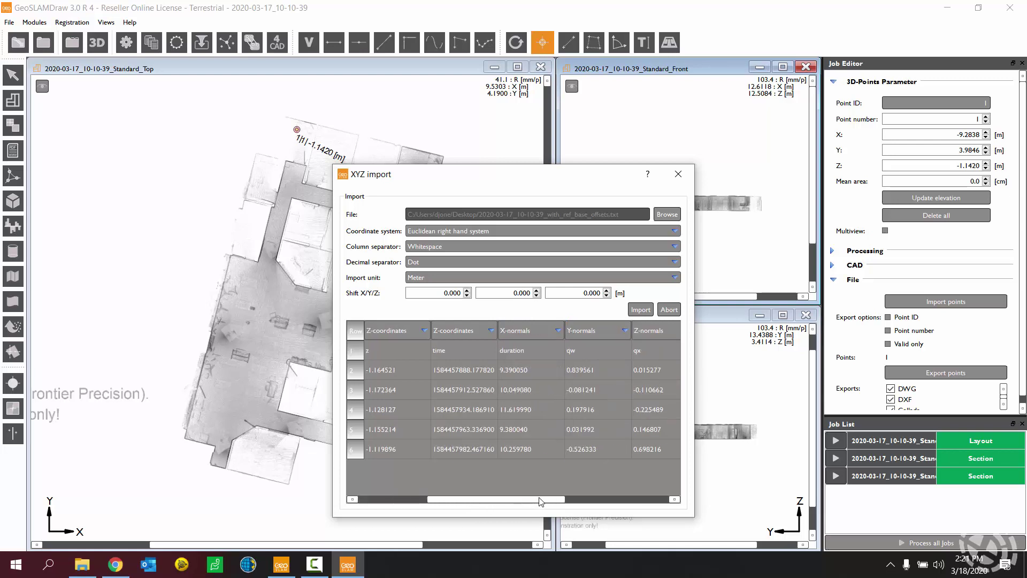
left_click(490, 331)
left_click(443, 345)
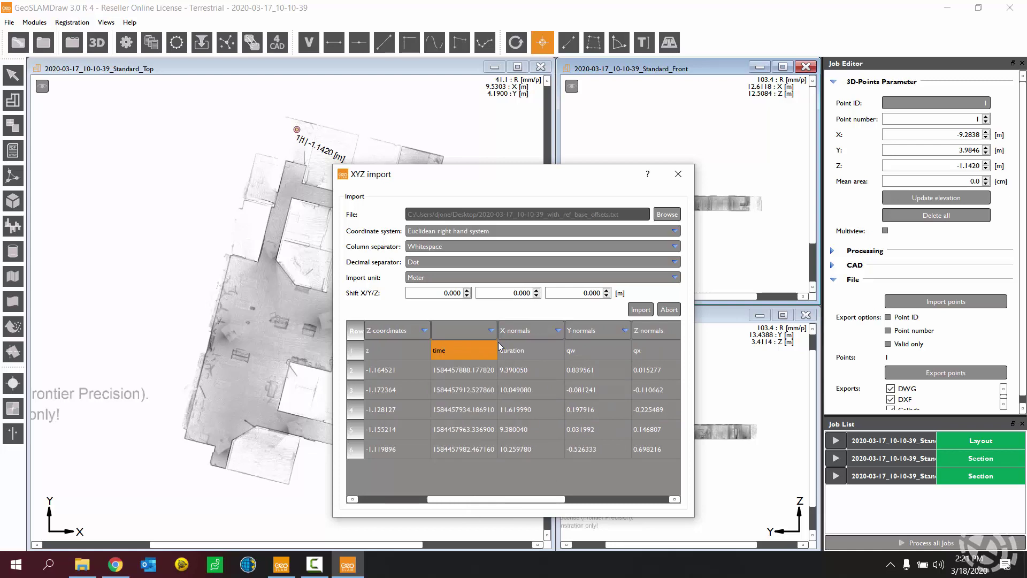
left_click(512, 333)
left_click(510, 345)
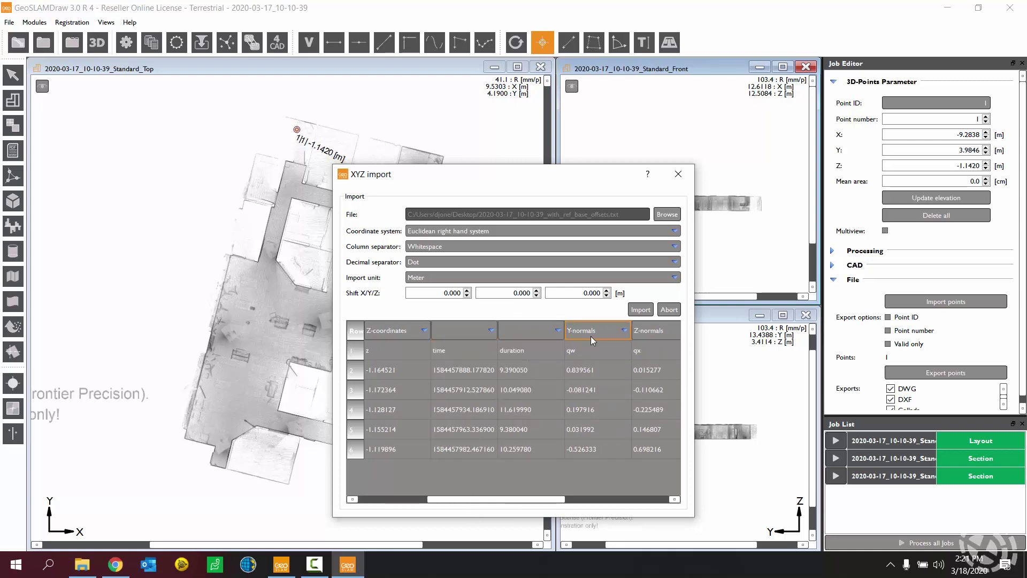
left_click(615, 330)
left_click(613, 346)
left_click(649, 336)
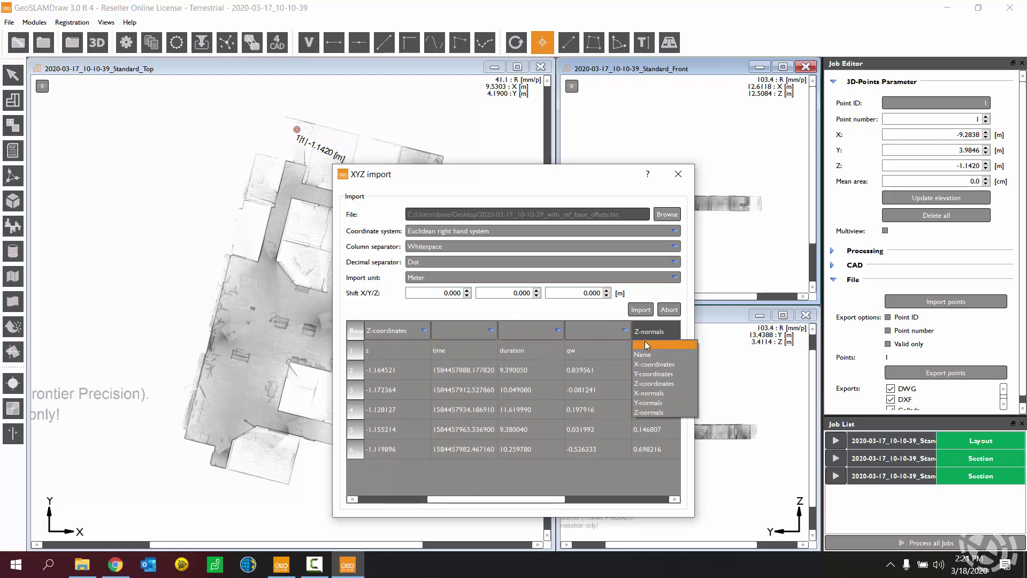
left_click(644, 345)
left_click_drag(543, 500, 454, 504)
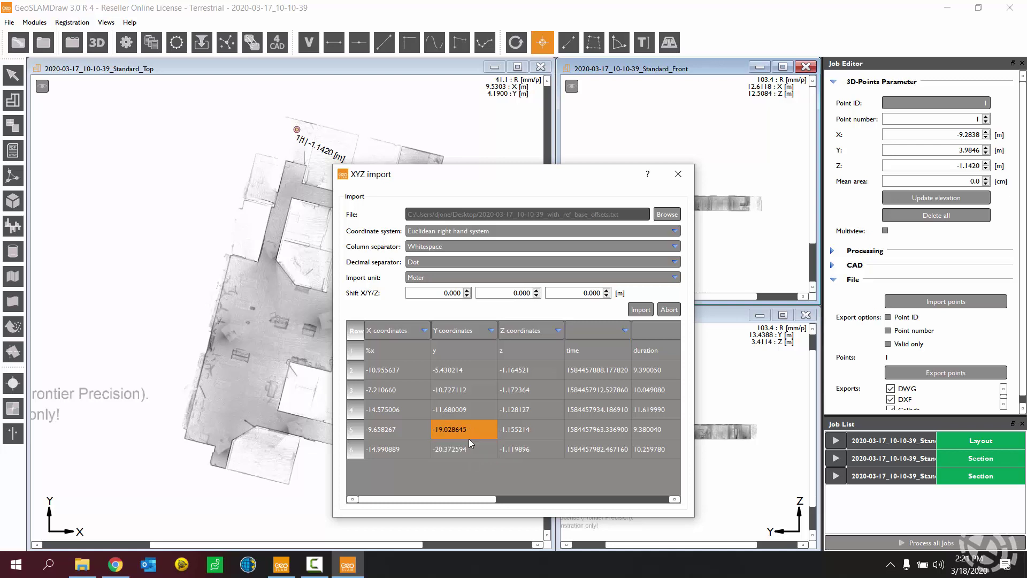
Step: Import the five reference points as 3-D points 2–6, then return to the Select tool
left_click(644, 310)
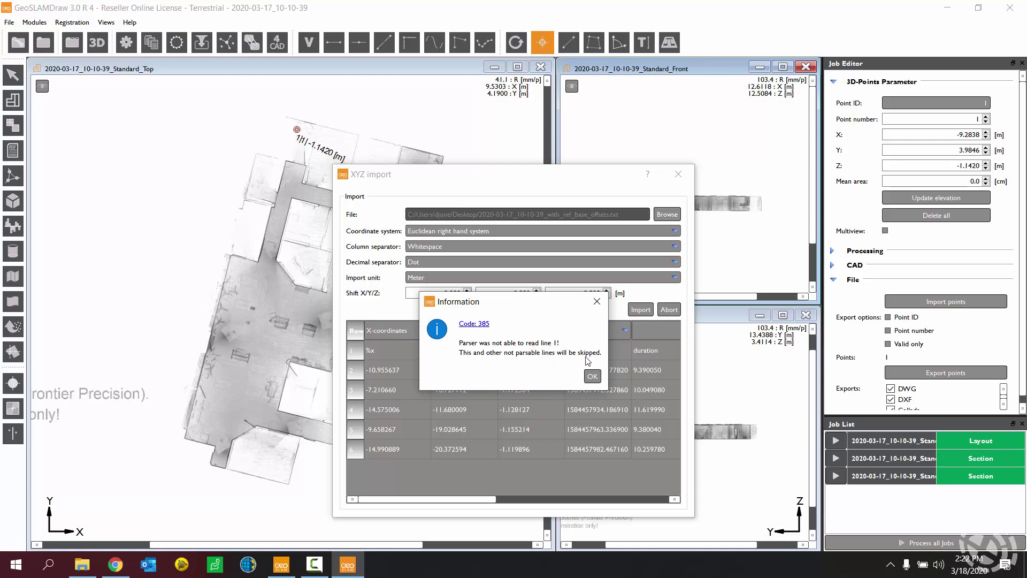
left_click(592, 376)
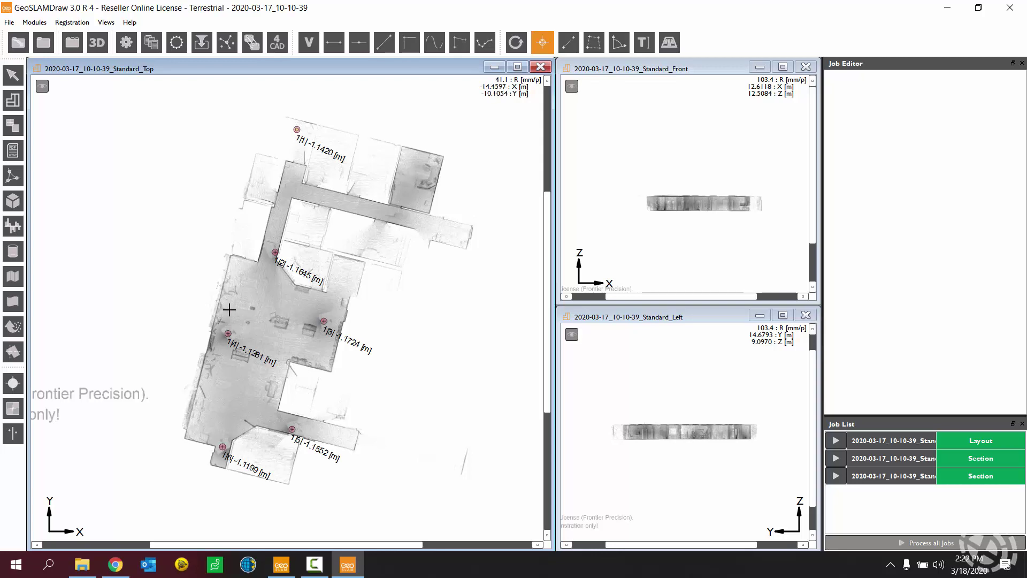
left_click(13, 75)
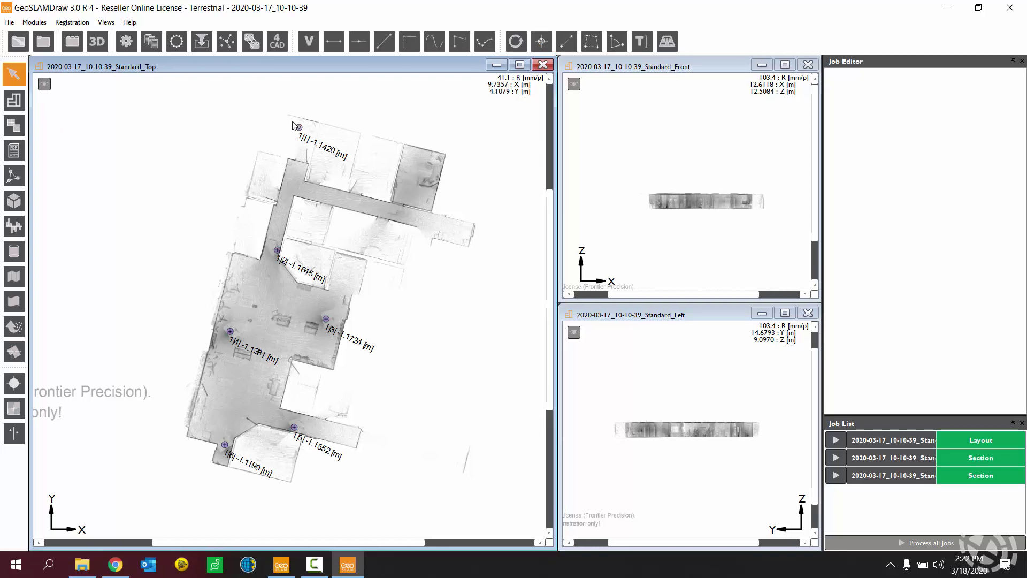
Step: Delete the manually placed point 1|1 from the Top view and confirm the deletion
left_click(297, 127)
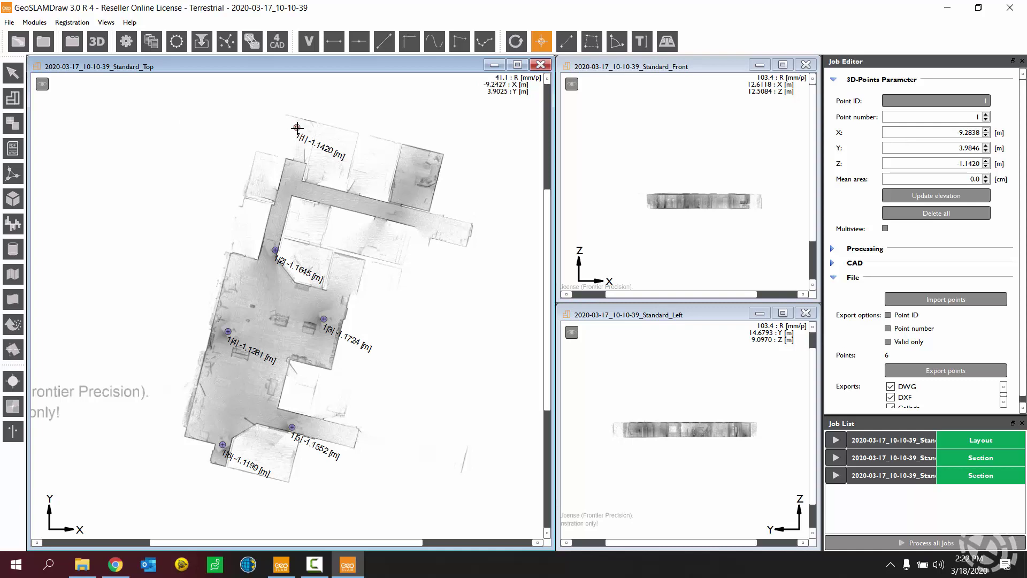
key("Delete")
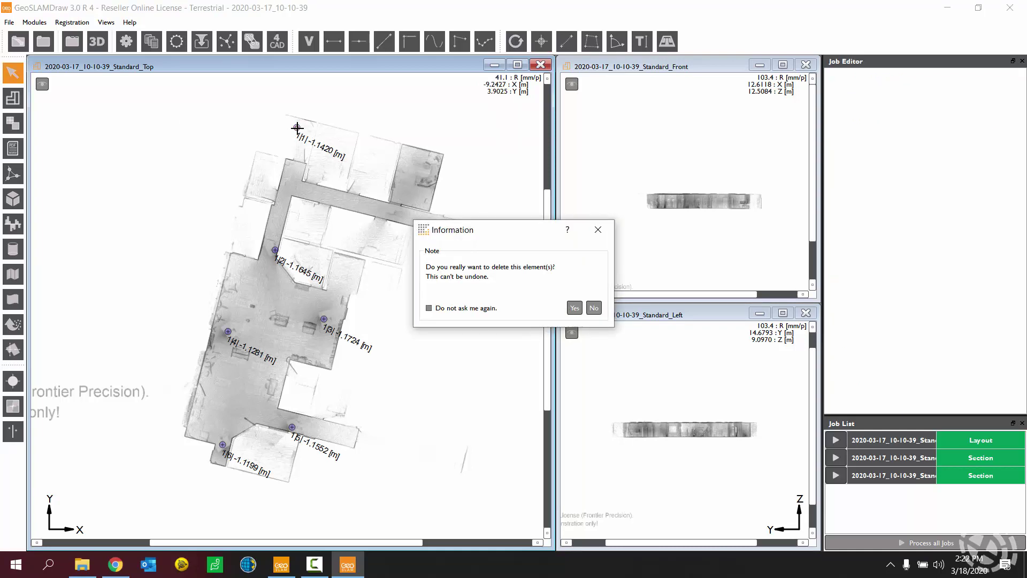
left_click(573, 310)
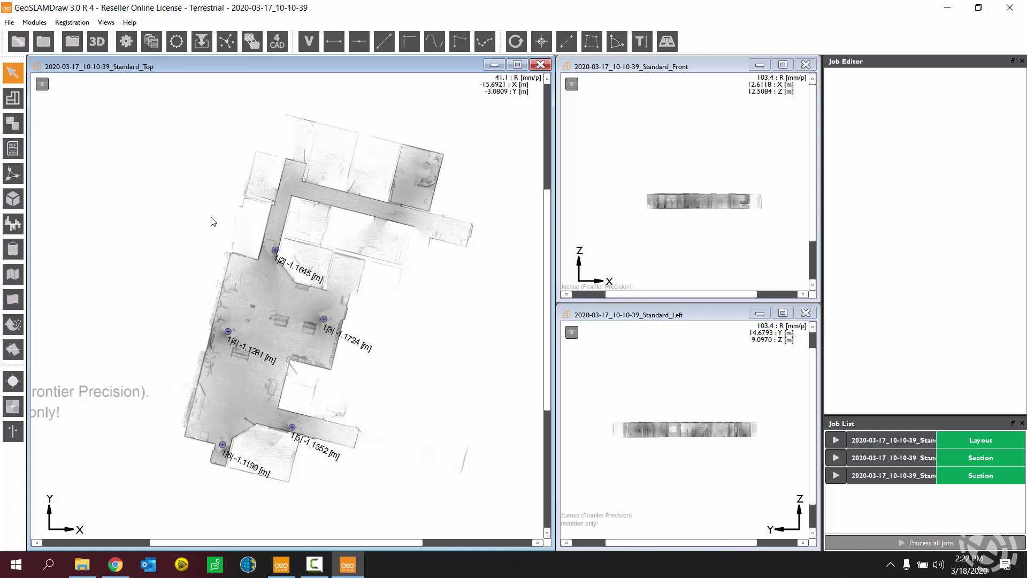
Step: In the Transform Calculator, import project points 2–6 as pointcloud system coordinates
left_click(73, 23)
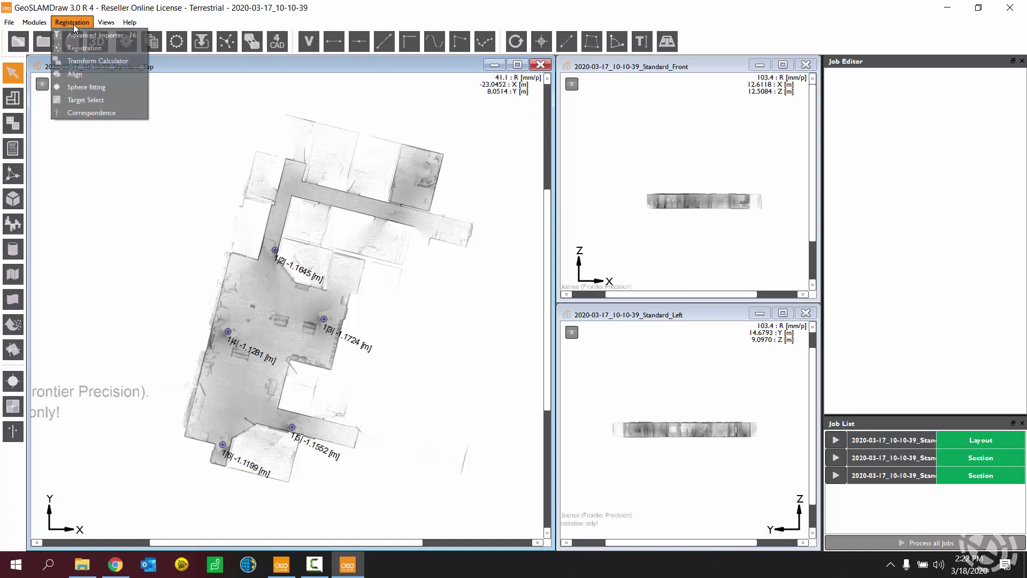
left_click(99, 61)
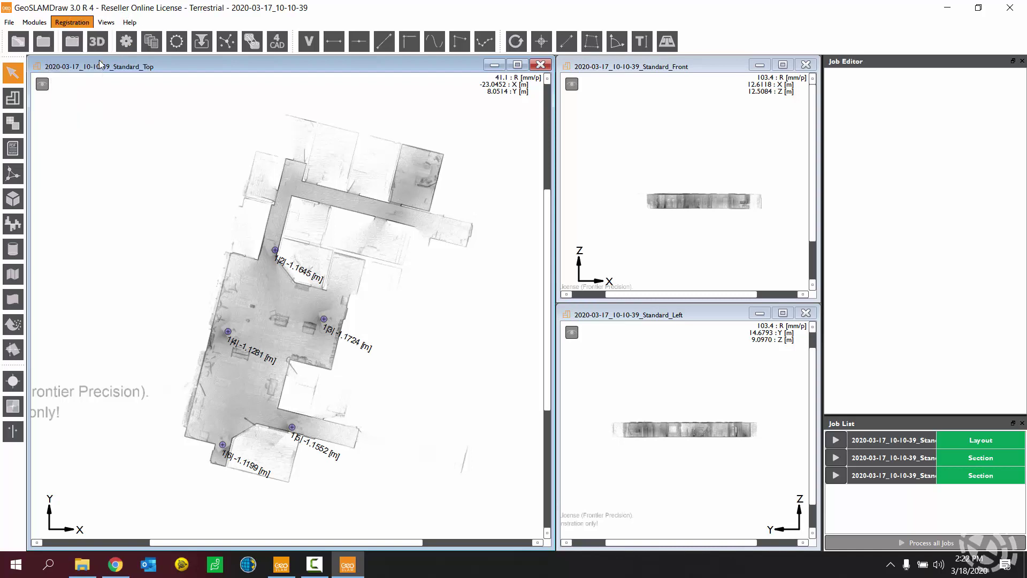
left_click(135, 129)
left_click(315, 110)
left_click(315, 154)
left_click(393, 120)
left_click(315, 154)
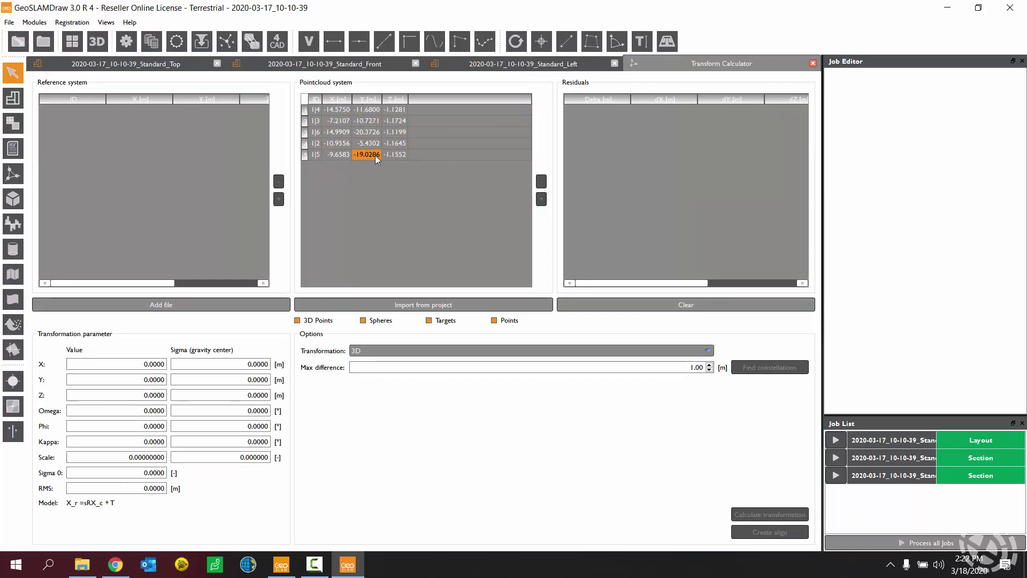
left_click(439, 307)
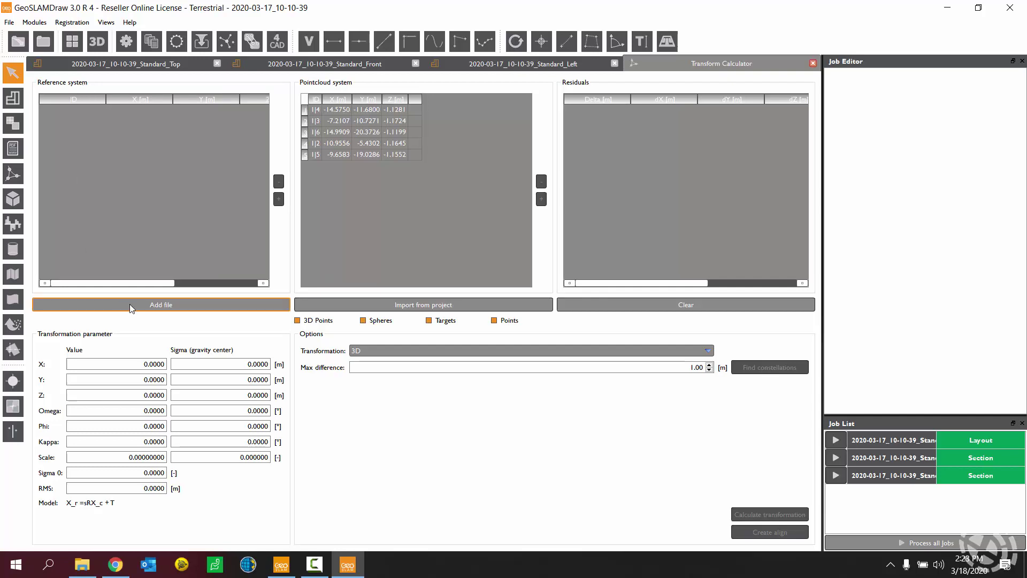
Step: Add indoor ctrl.txt from the Desktop as the reference control point file
left_click(165, 309)
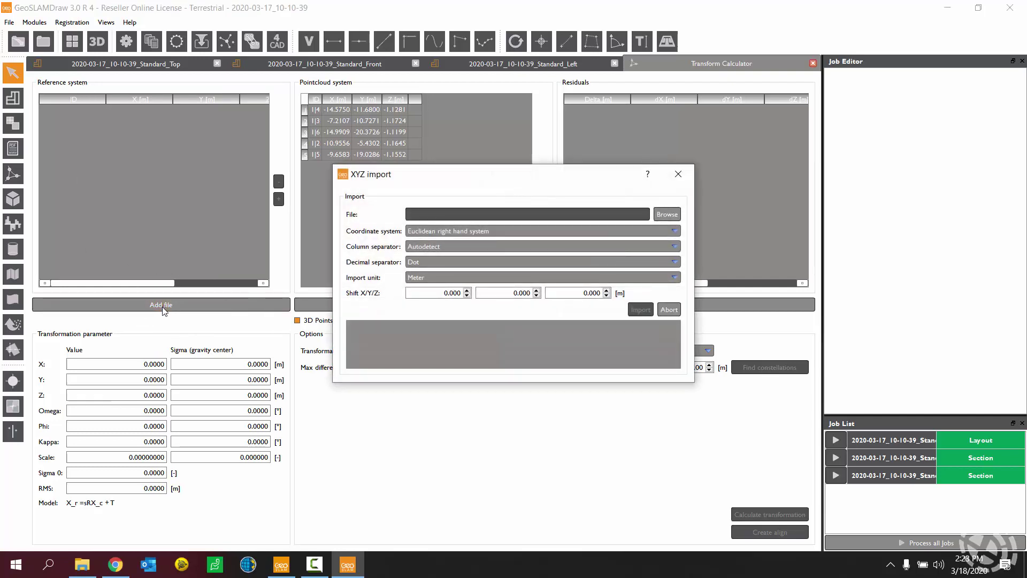
left_click(663, 215)
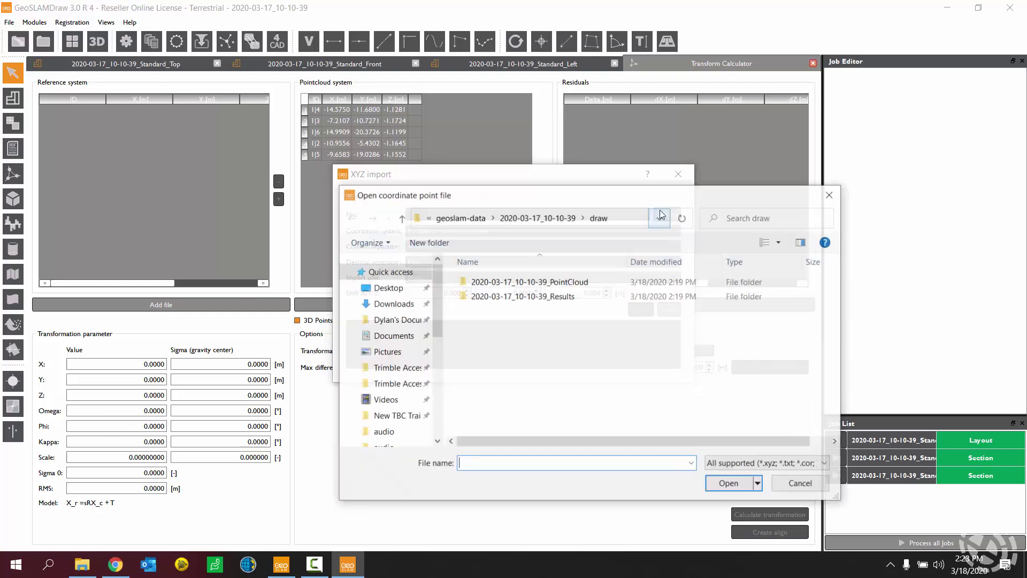
left_click(387, 287)
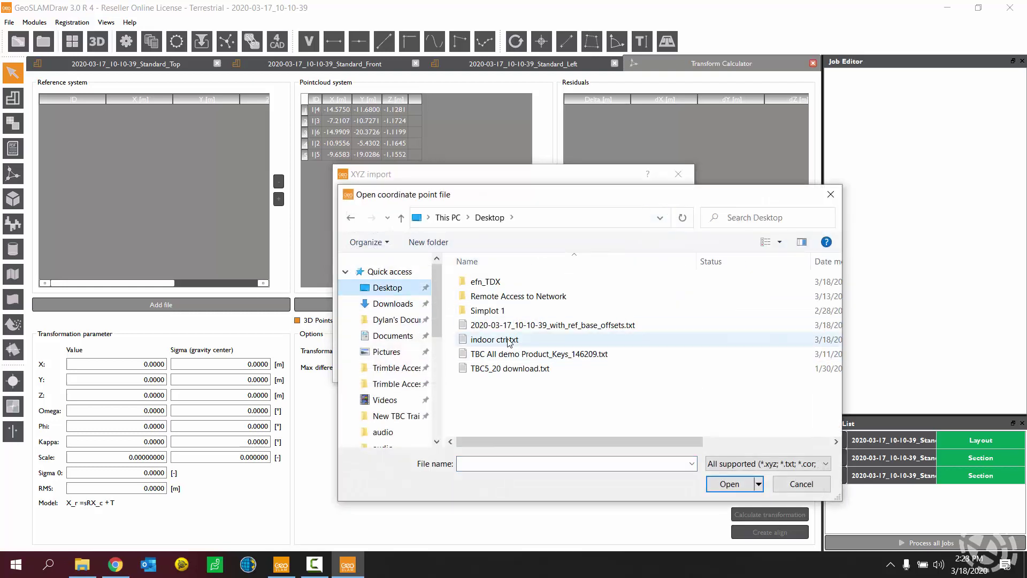
left_click(515, 340)
left_click(727, 484)
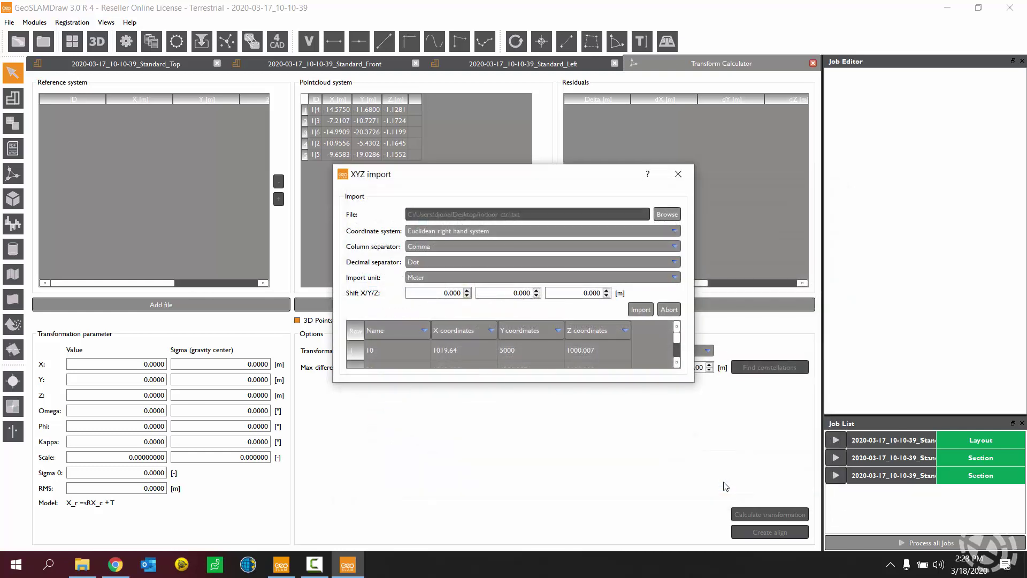
Step: Set the import unit to Ft (US survey 1200/3937), keeping Comma as the column separator
left_click(438, 277)
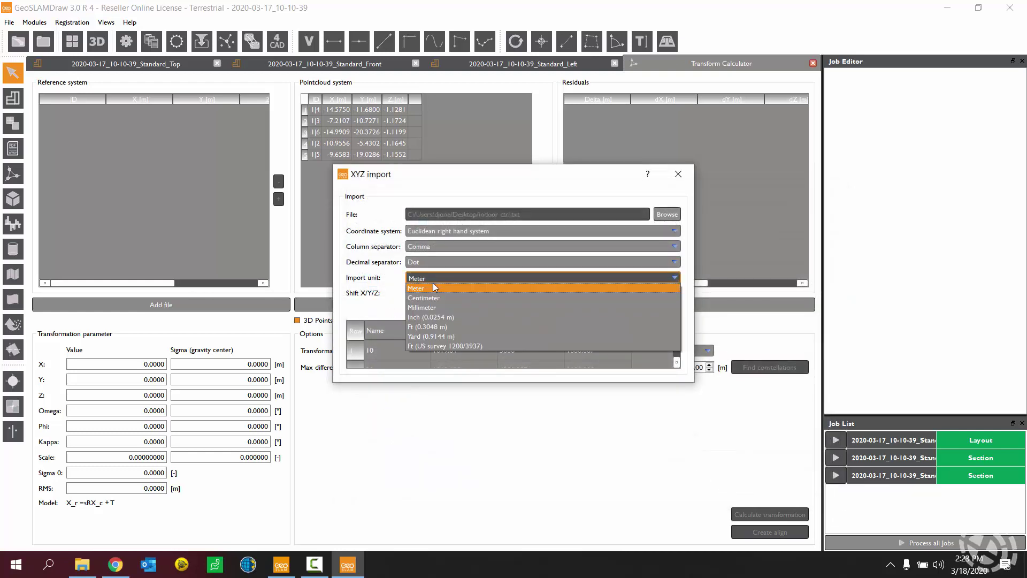
left_click(437, 346)
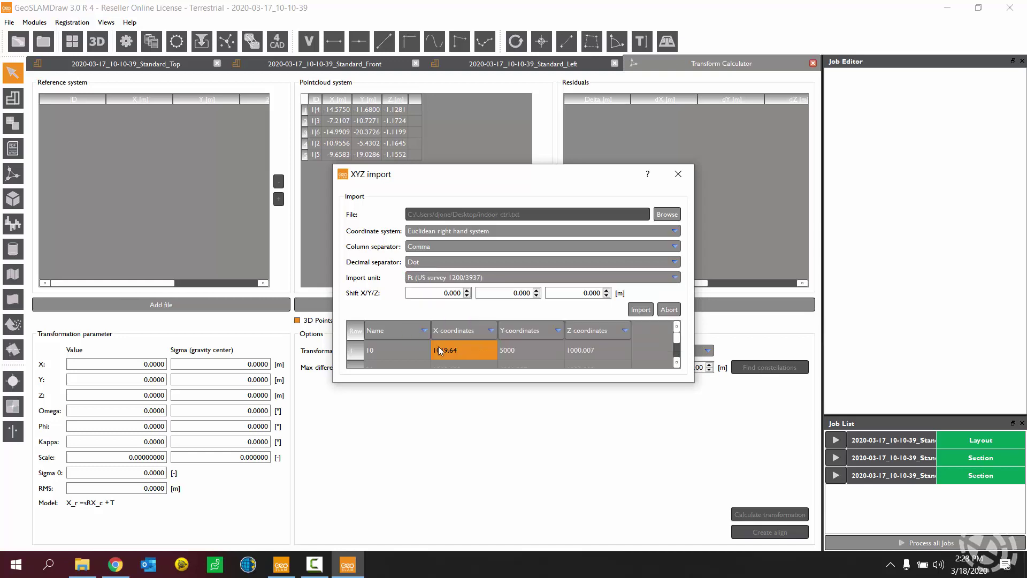
left_click(420, 249)
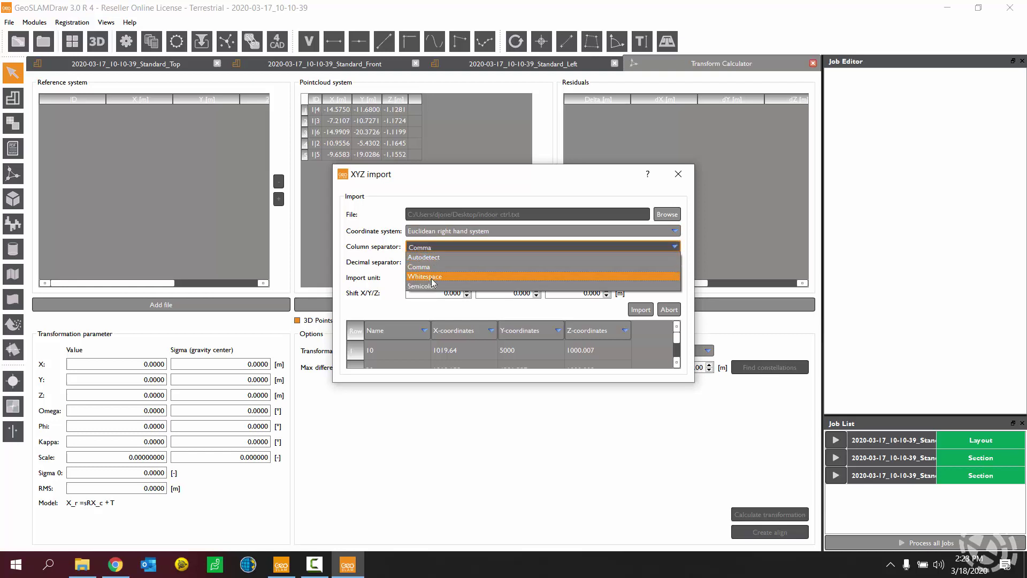
left_click(375, 247)
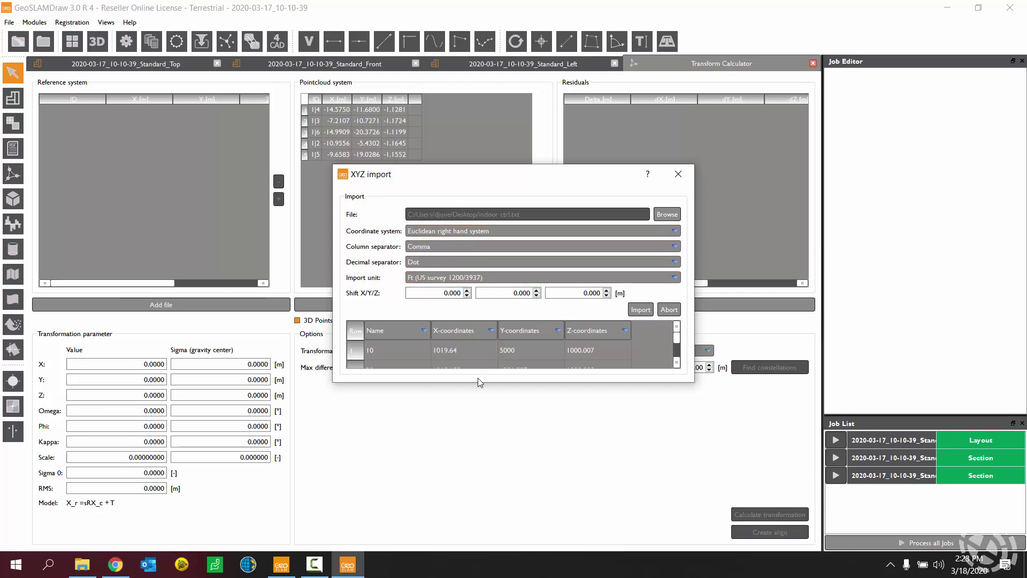
Step: Map the preview's coordinate columns as Y-coordinates first, then X-coordinates
left_click_drag(468, 382, 470, 509)
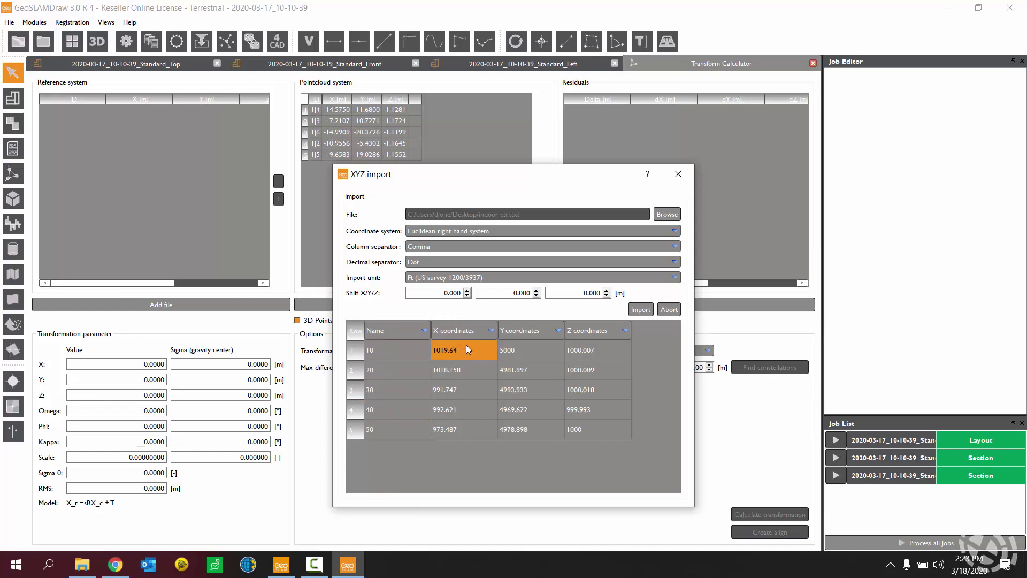
left_click(493, 332)
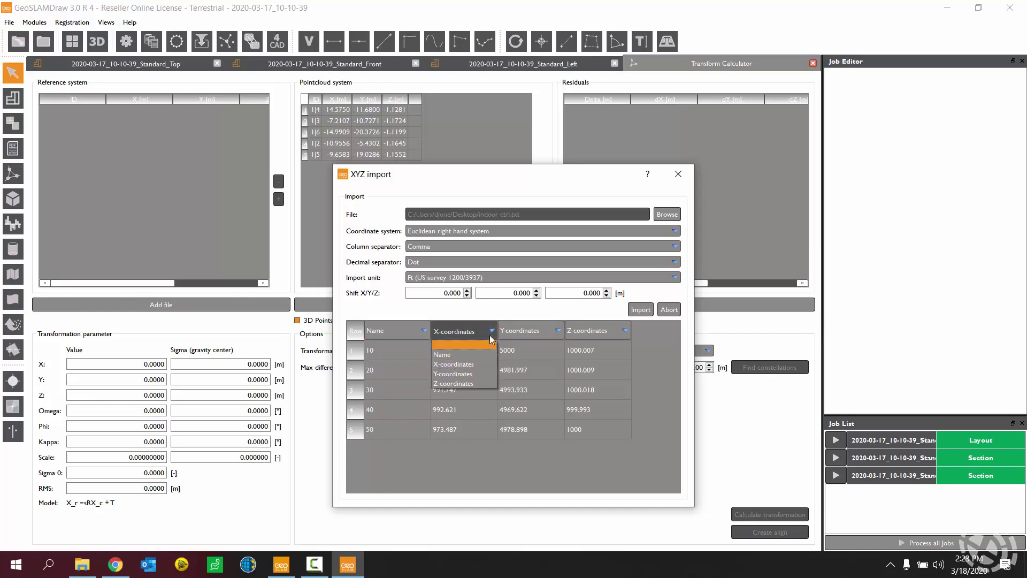
left_click(452, 374)
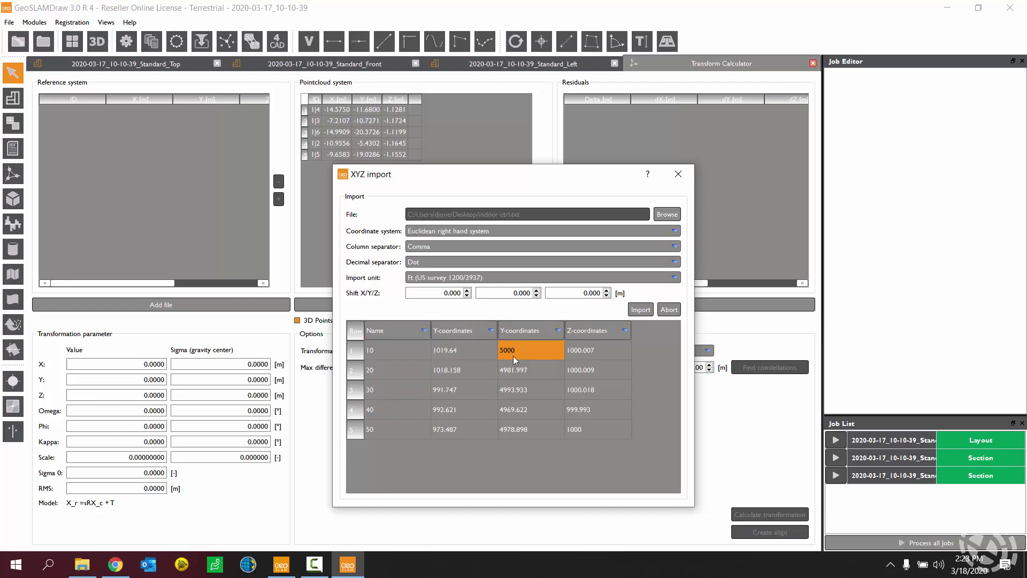
left_click(559, 332)
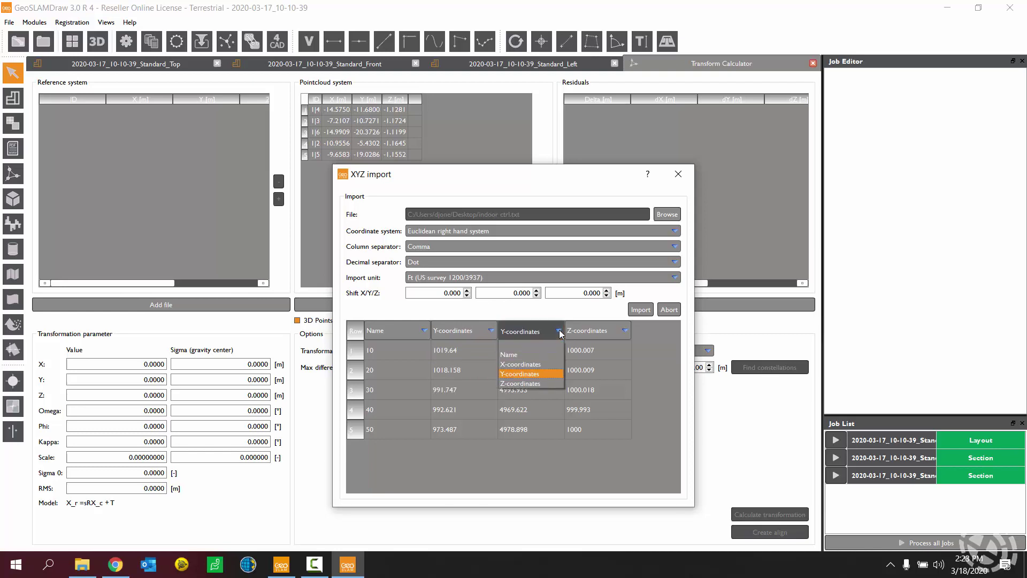
left_click(527, 364)
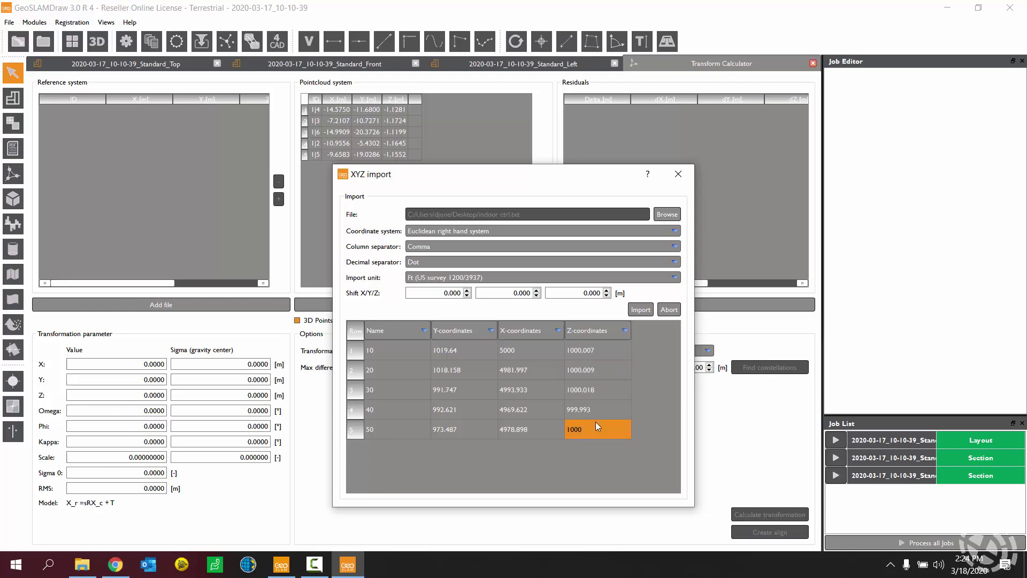
Step: Import the five control points and match them to the scan targets, giving RMS 0.0073 m
left_click(644, 314)
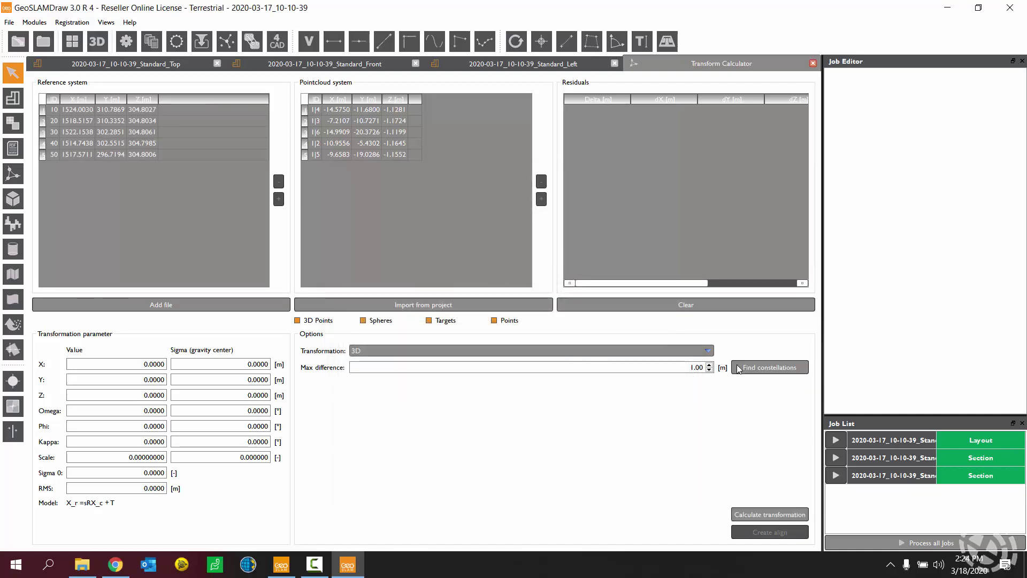
left_click(776, 366)
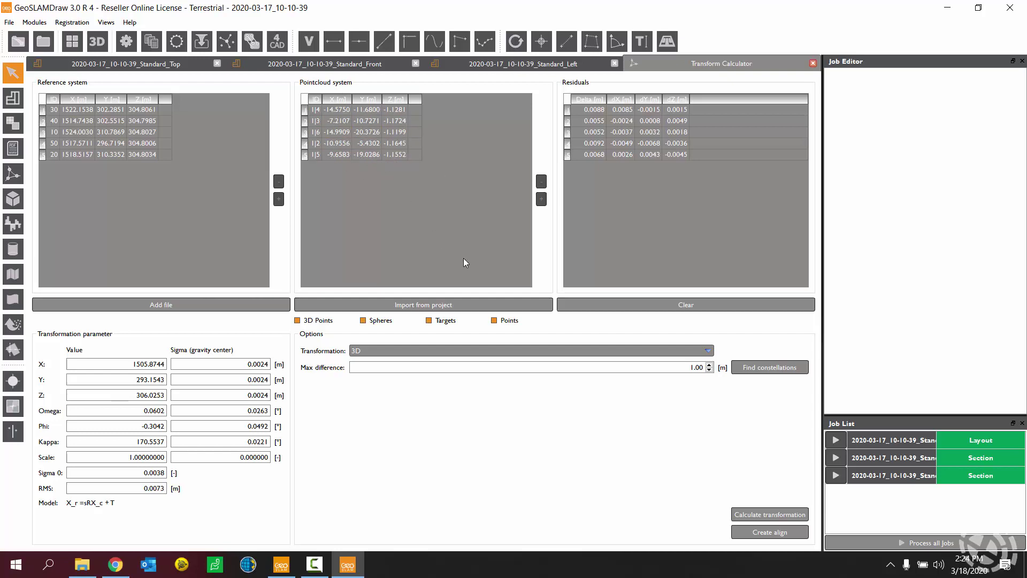
Step: Recalculate the transformation and align the workspace to it, confirming with Yes
left_click(768, 516)
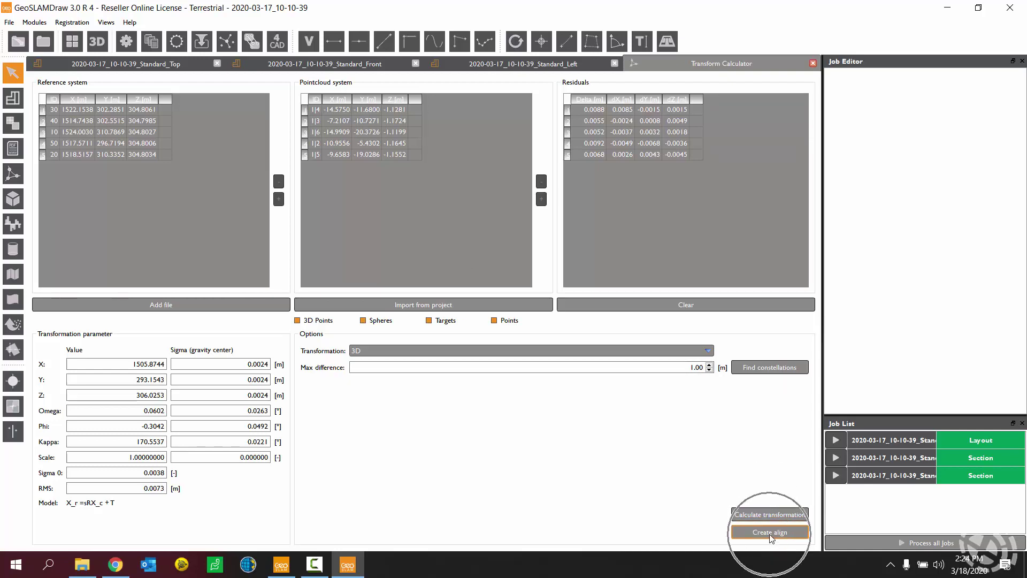
left_click(769, 532)
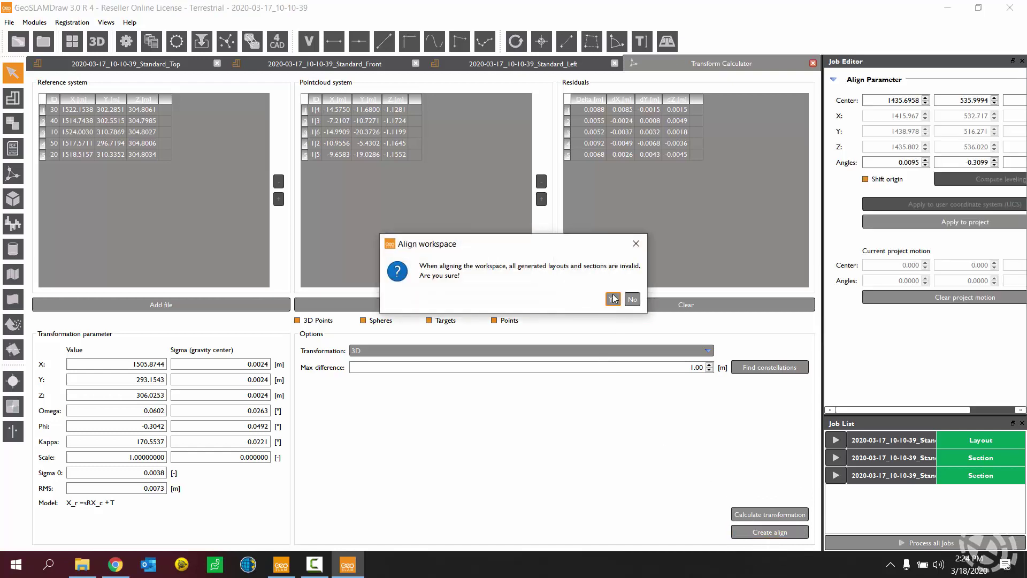
left_click(613, 299)
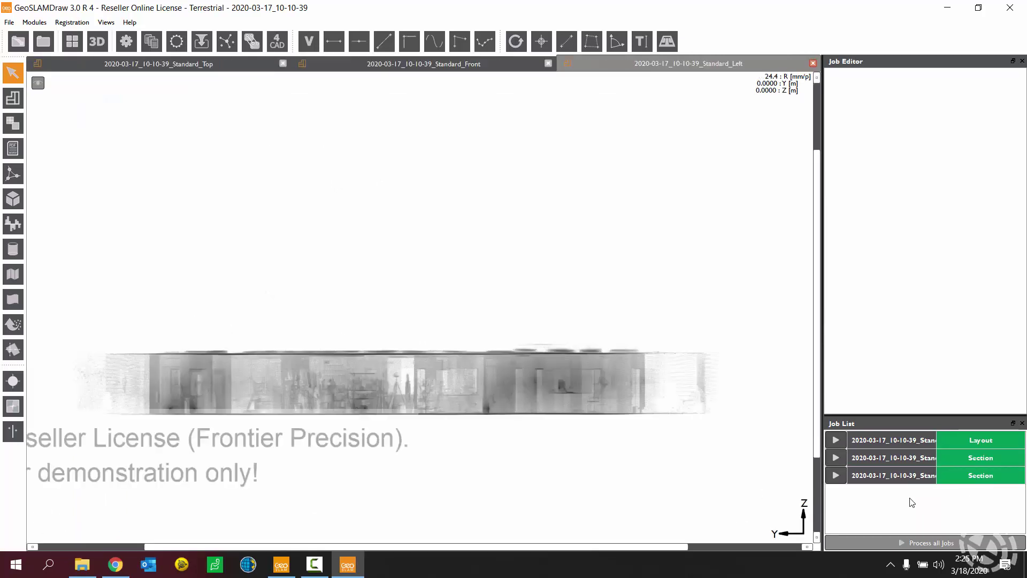
Step: Inspect the georeferenced cloud in the Standard_Top and Standard_Left views, ending on Standard_Top
left_click(199, 68)
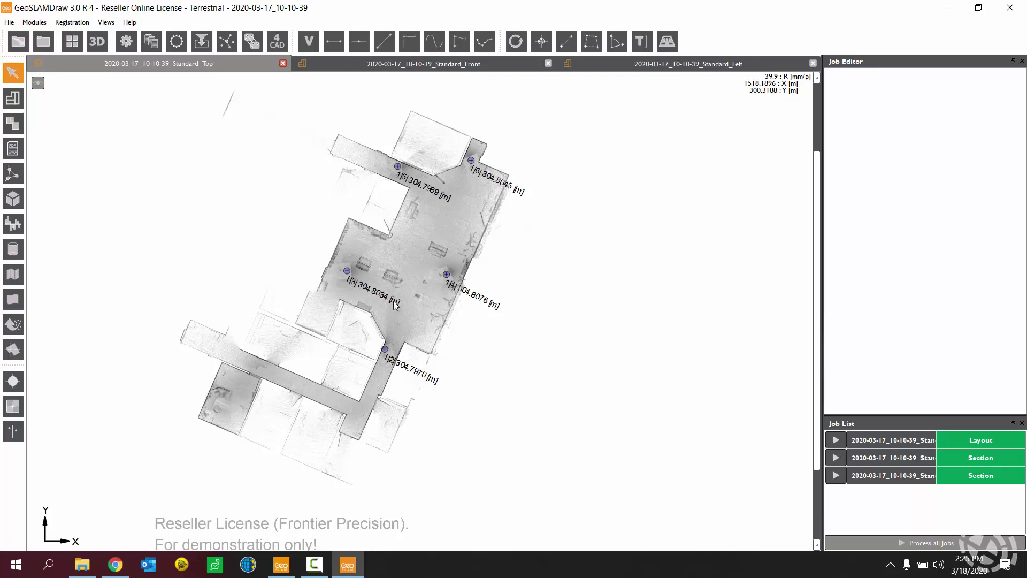
left_click(640, 68)
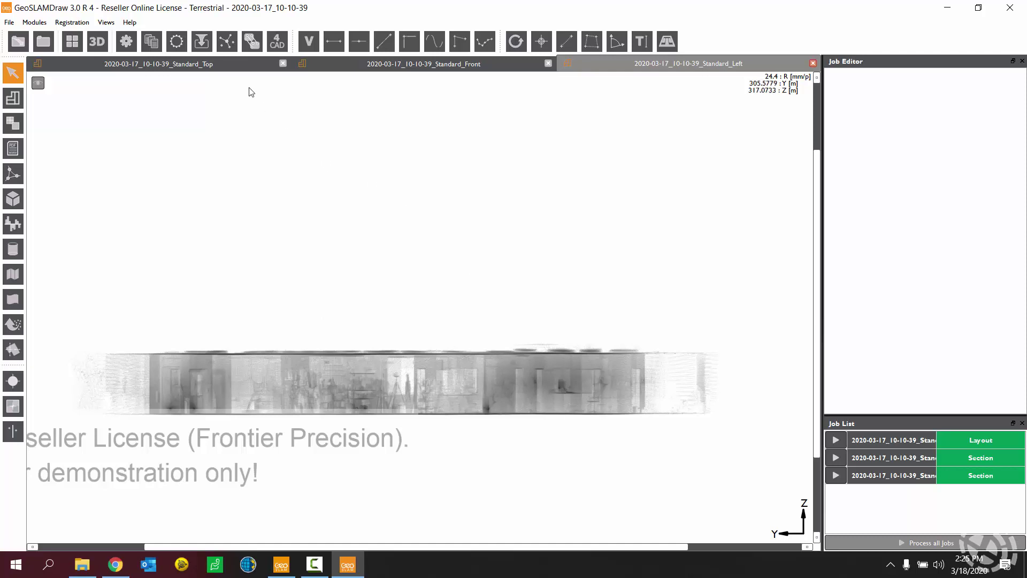
left_click(222, 61)
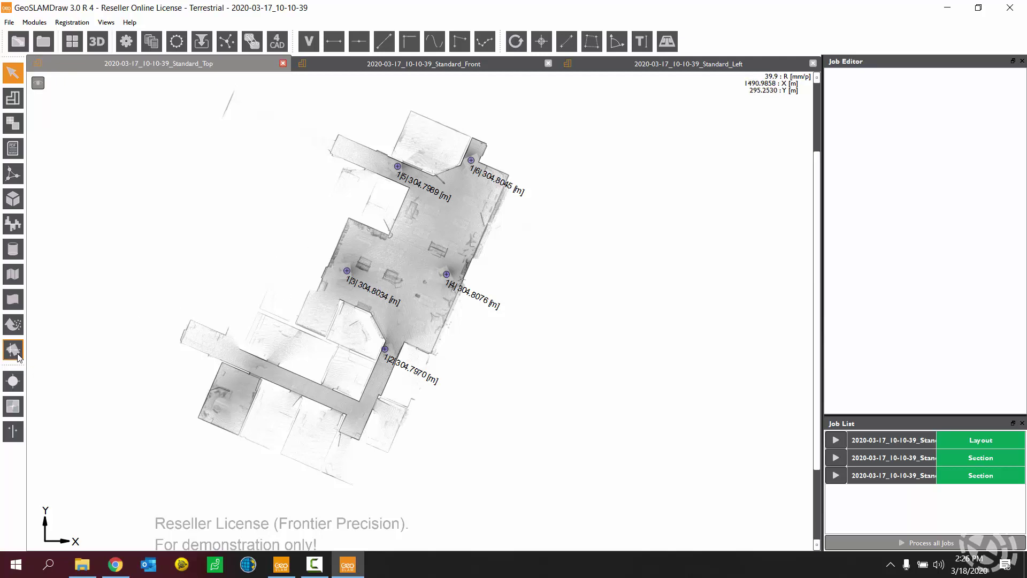
Step: Start an export boundary and place its first four corners around the floor plan
left_click(13, 325)
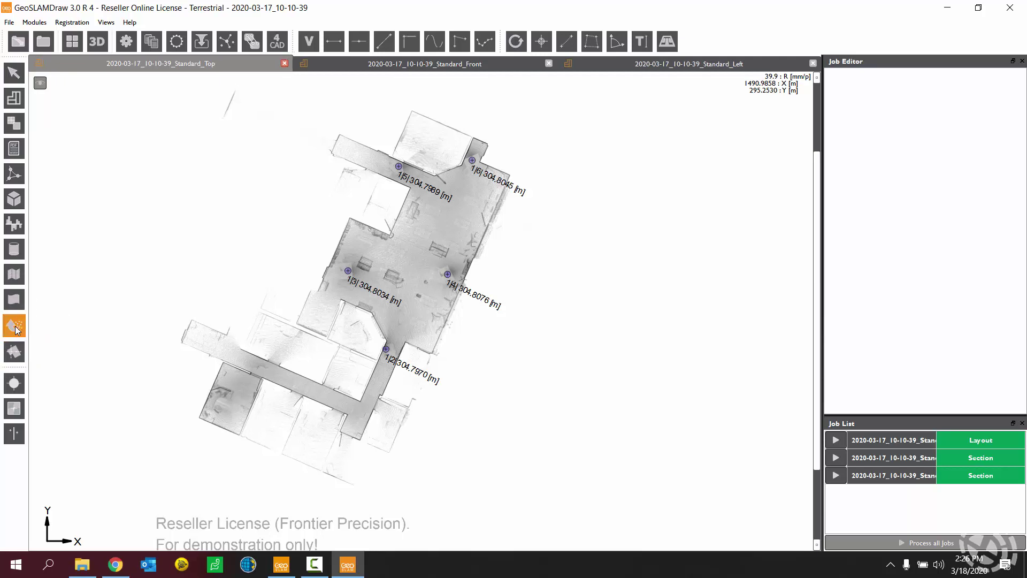
scroll(374, 223, "down", 3)
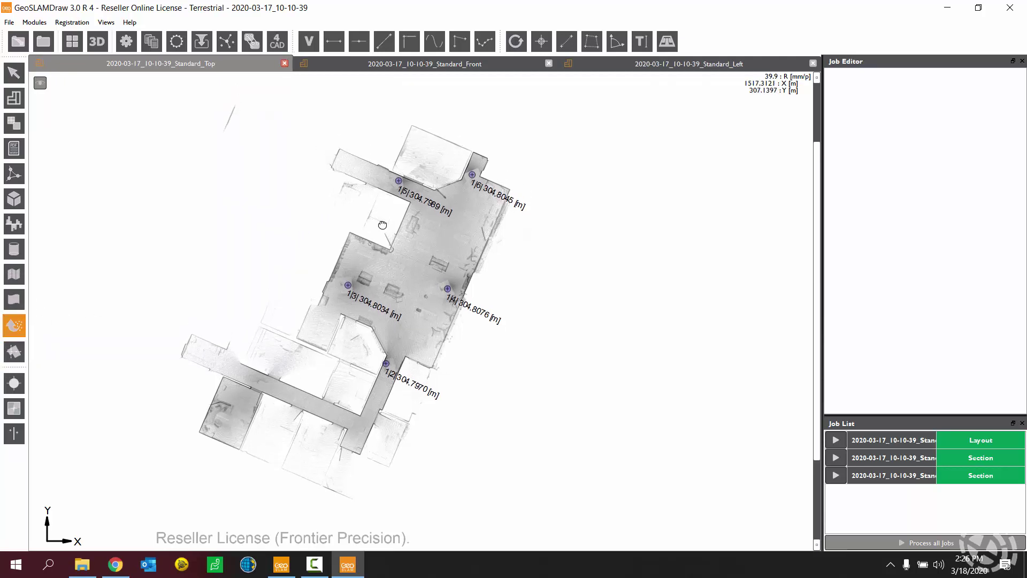
middle_click_drag(436, 236, 438, 224)
left_click(238, 123)
left_click(483, 126)
left_click(559, 234)
left_click(537, 385)
Step: Close the 8-corner export boundary and set the cloud export format to LAZ
left_click(428, 471)
left_click(310, 460)
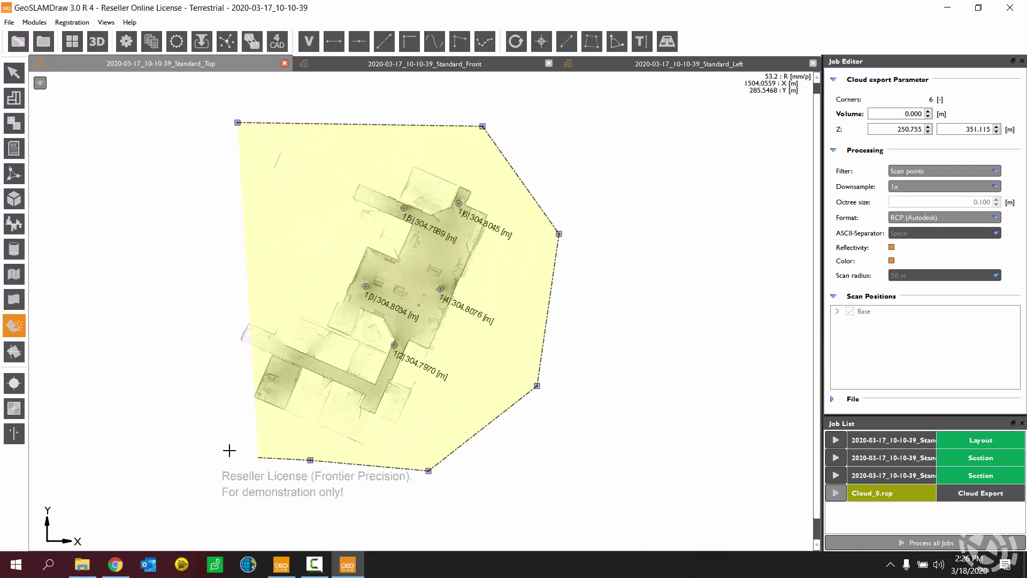
left_click(200, 436)
left_click(204, 289)
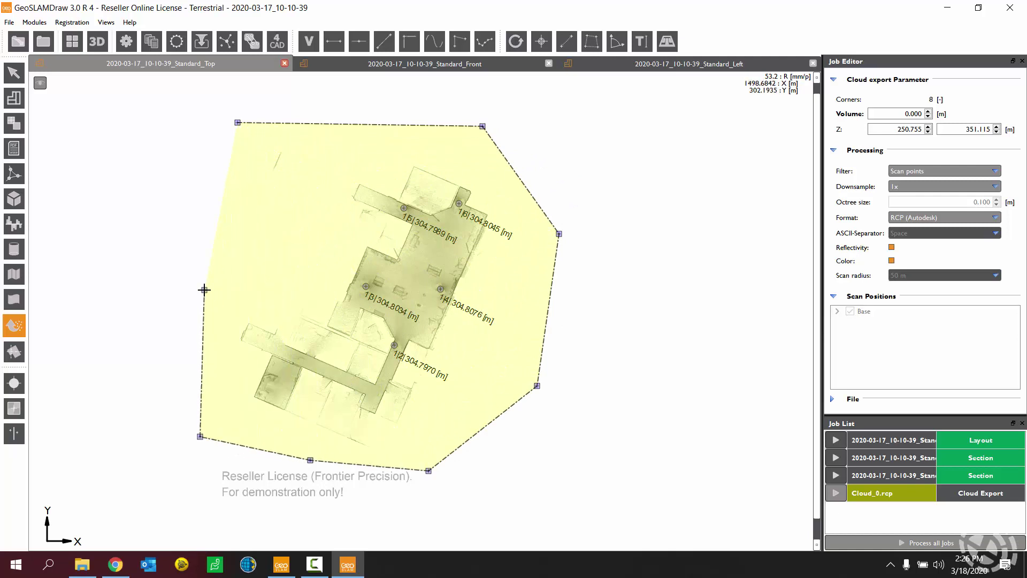
left_click(239, 122)
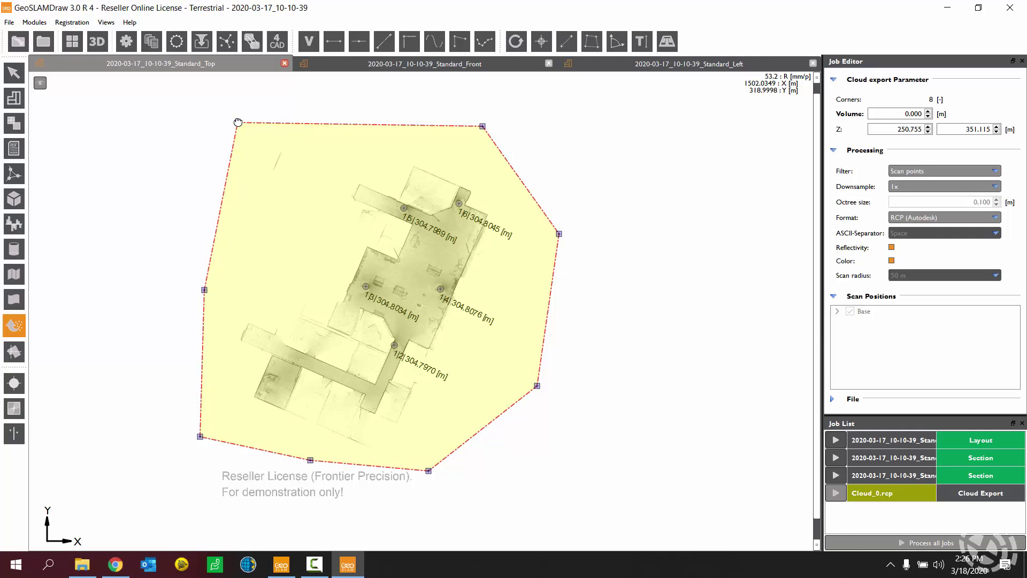
left_click(238, 123)
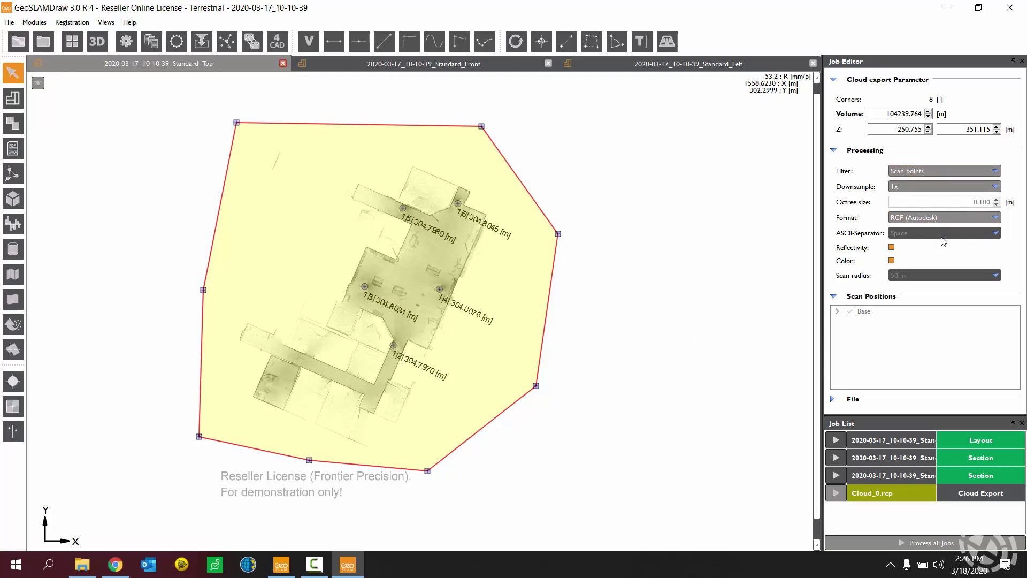
left_click(995, 217)
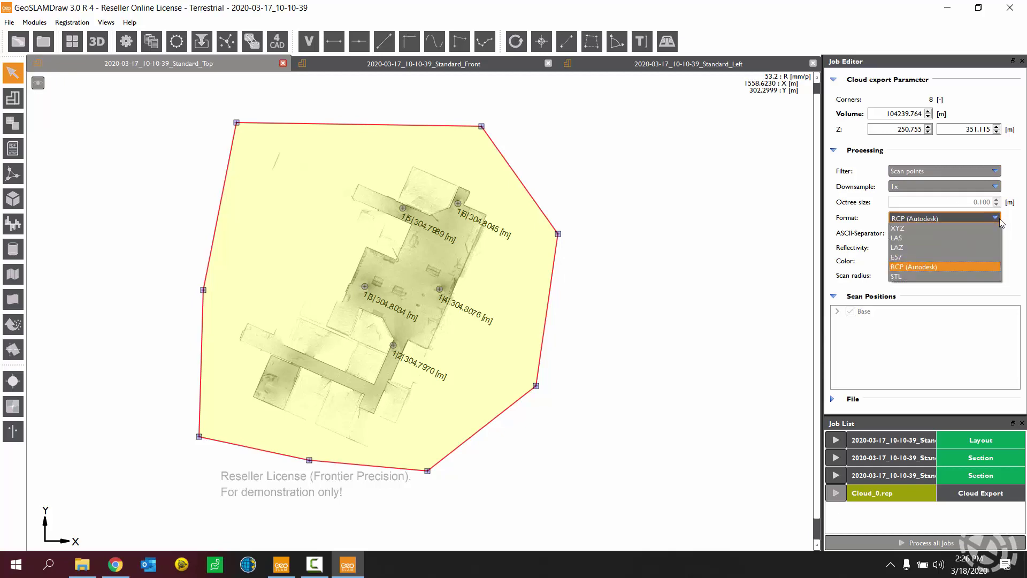
left_click(912, 246)
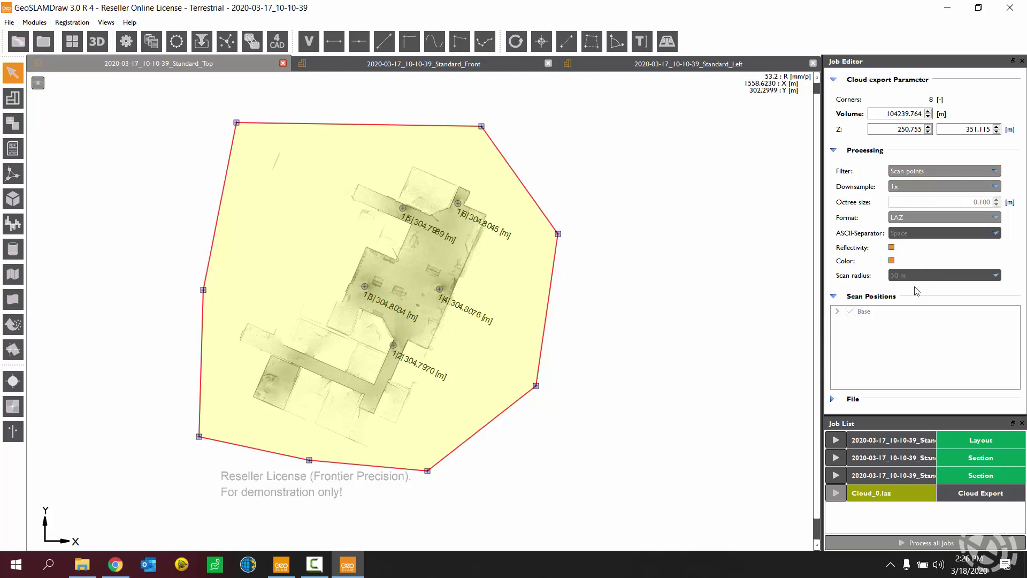
Step: Set the output file to Cloud_0.laz on the Desktop and run the export job
left_click(834, 399)
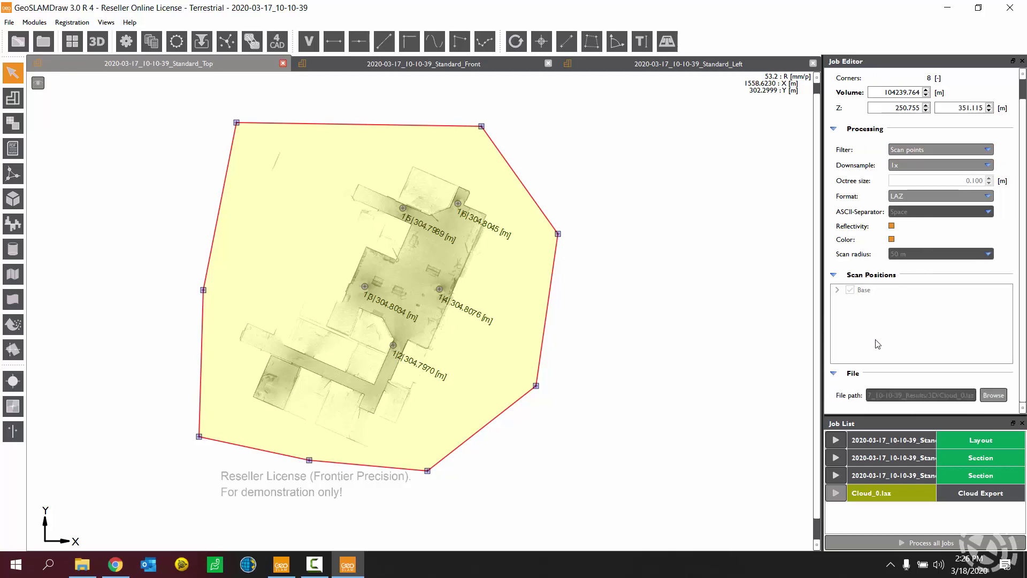
left_click(992, 396)
left_click(58, 119)
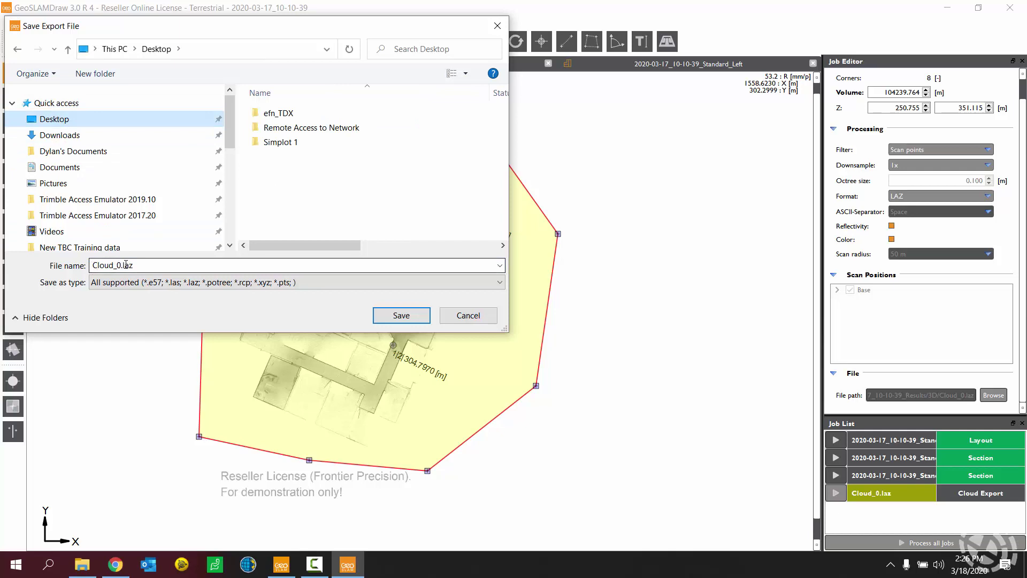
left_click(416, 320)
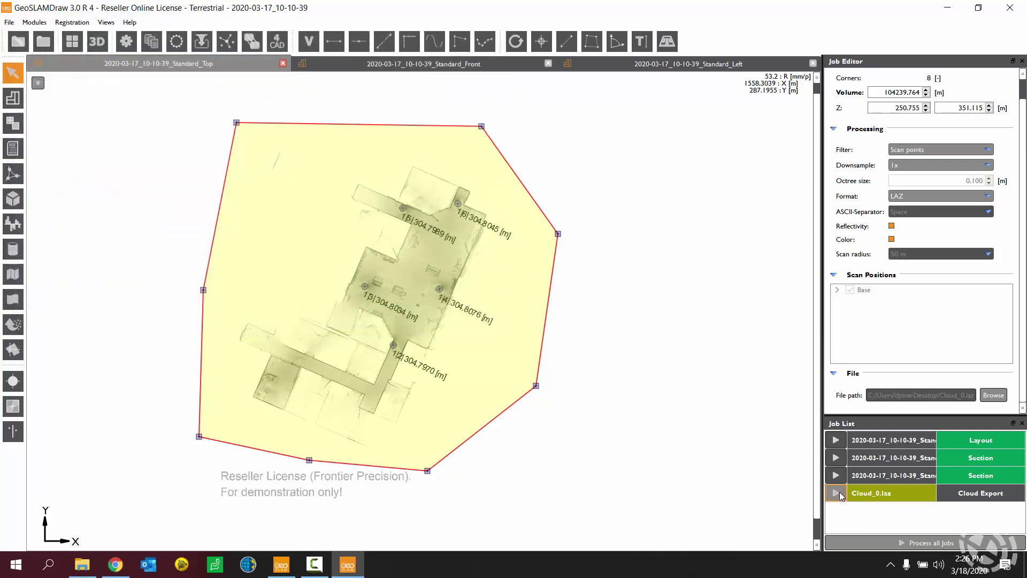
left_click(836, 492)
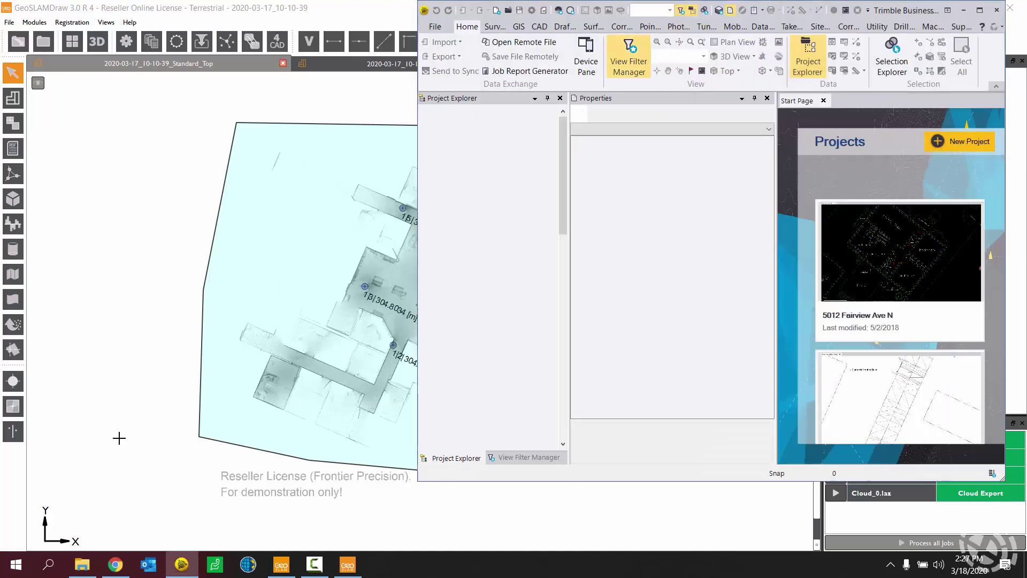
Step: Maximize Trimble Business Center and create a new project
left_click(979, 9)
left_click(562, 138)
left_click(591, 429)
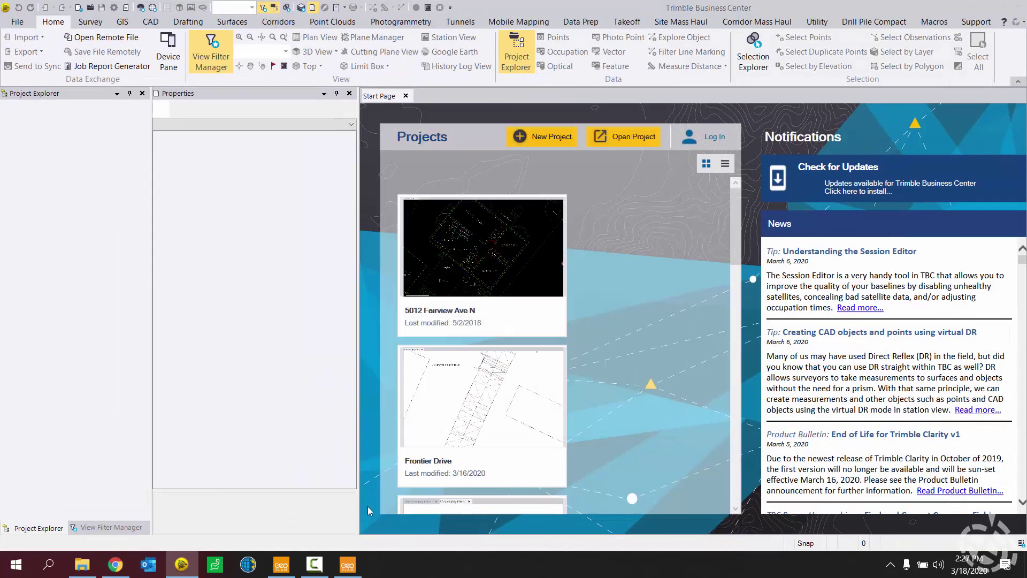
Step: Import Cloud_0.laz from the Desktop in meters and accept the projection
left_click(82, 564)
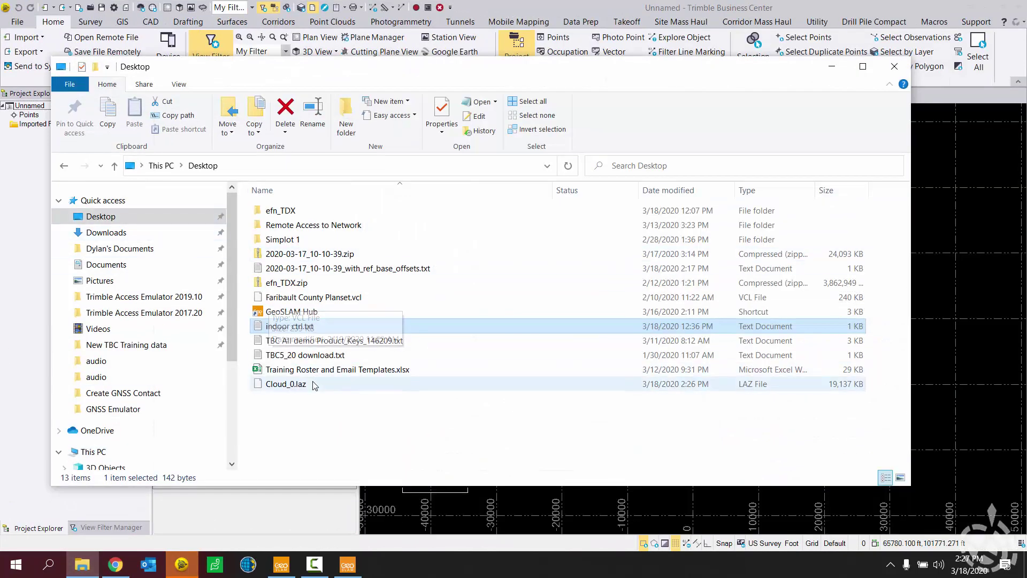
left_click(294, 385)
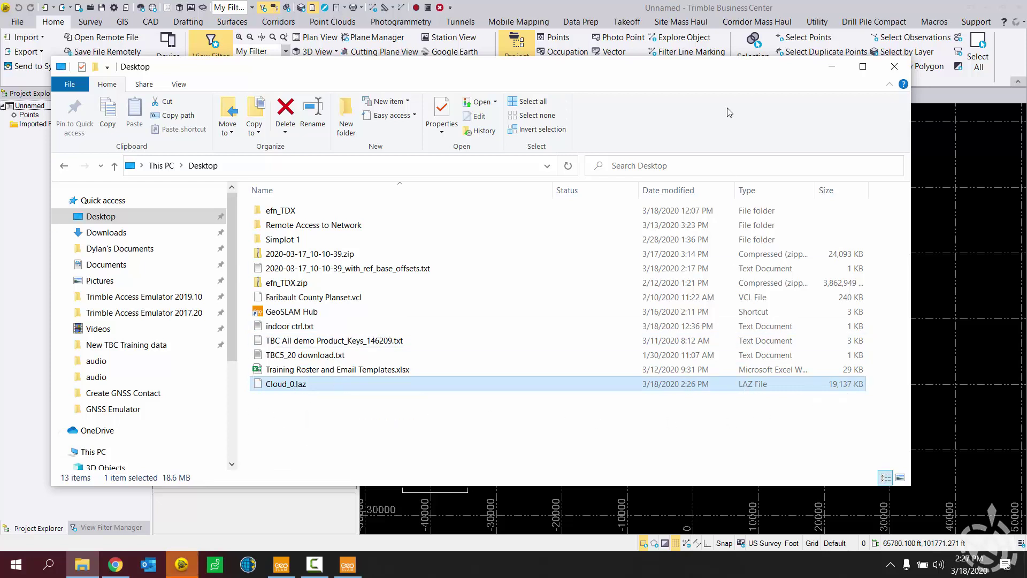
left_click_drag(709, 70, 525, 161)
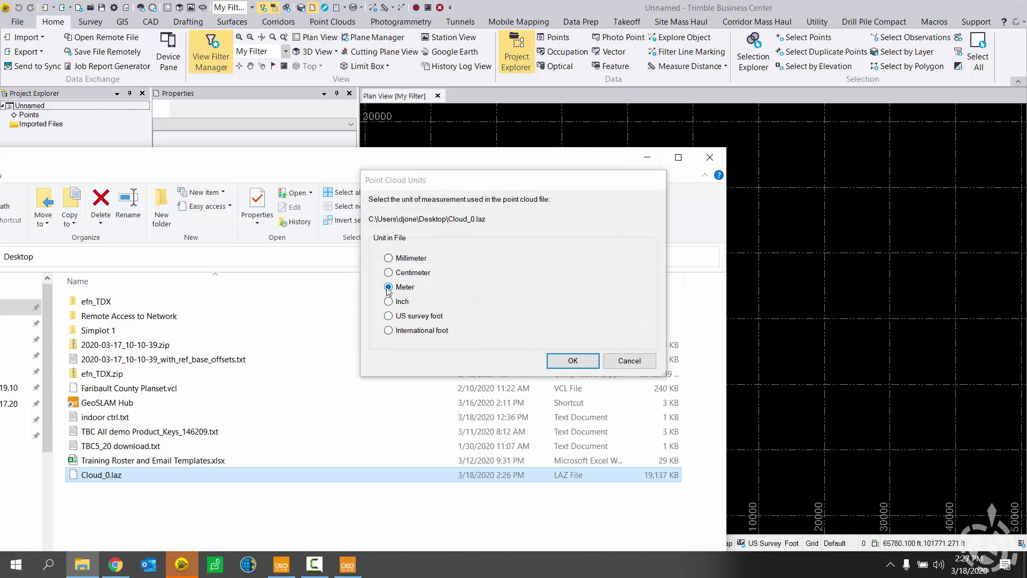
left_click(573, 362)
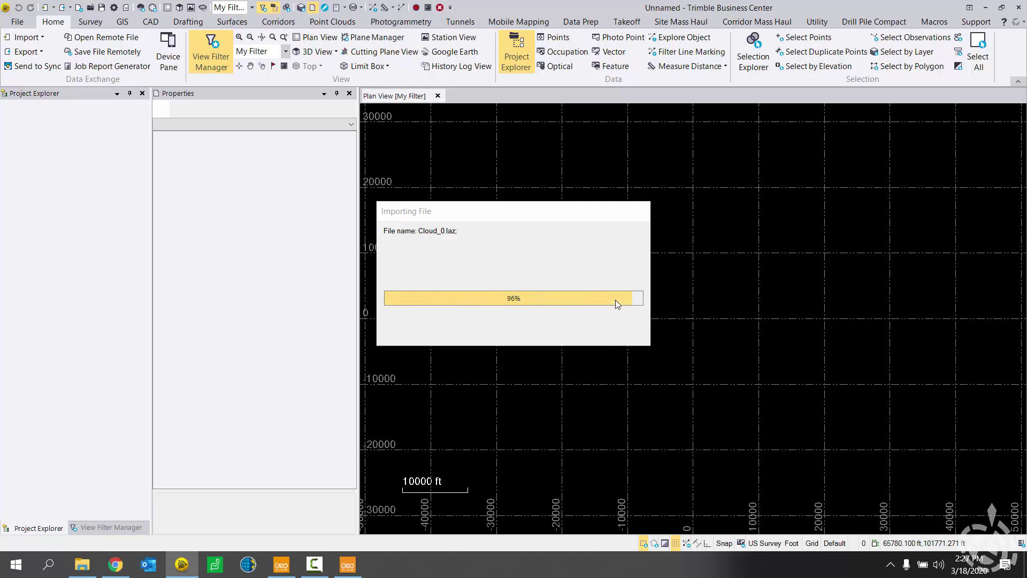
left_click(591, 354)
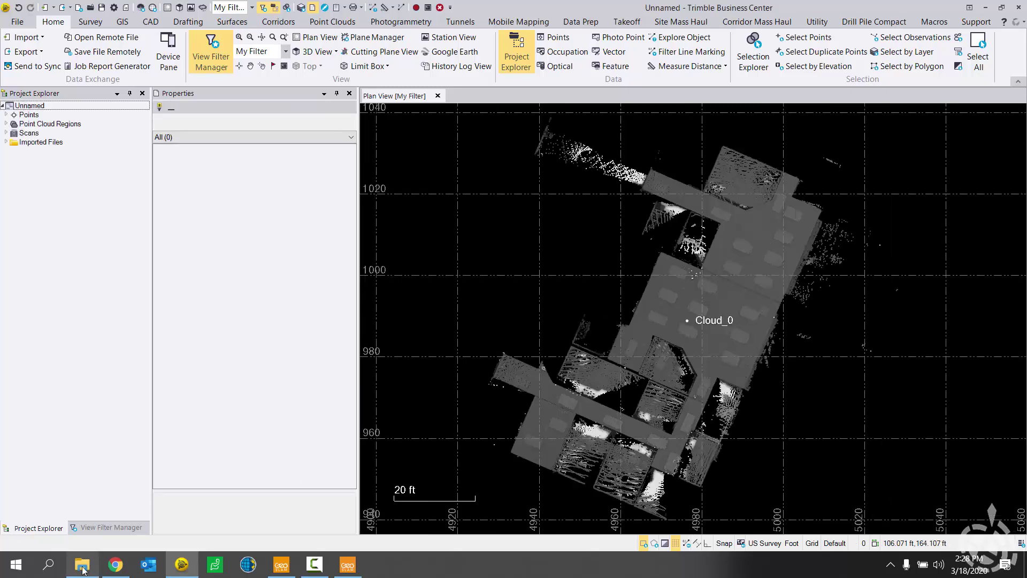
Step: Import indoor ctrl.txt from the Desktop into Trimble Business Center using the Text file format
left_click(82, 565)
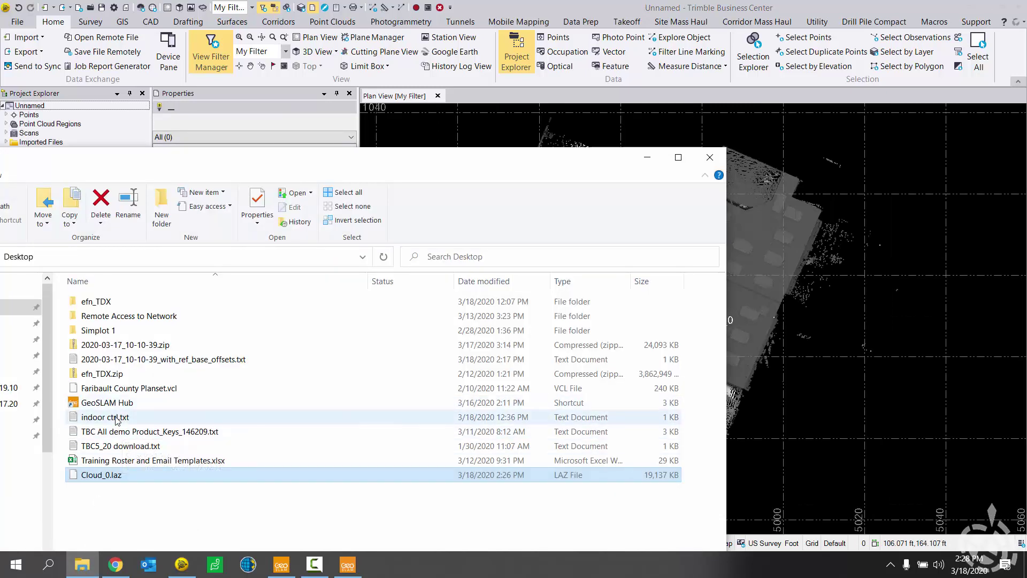
left_click_drag(117, 420, 827, 360)
left_click(647, 157)
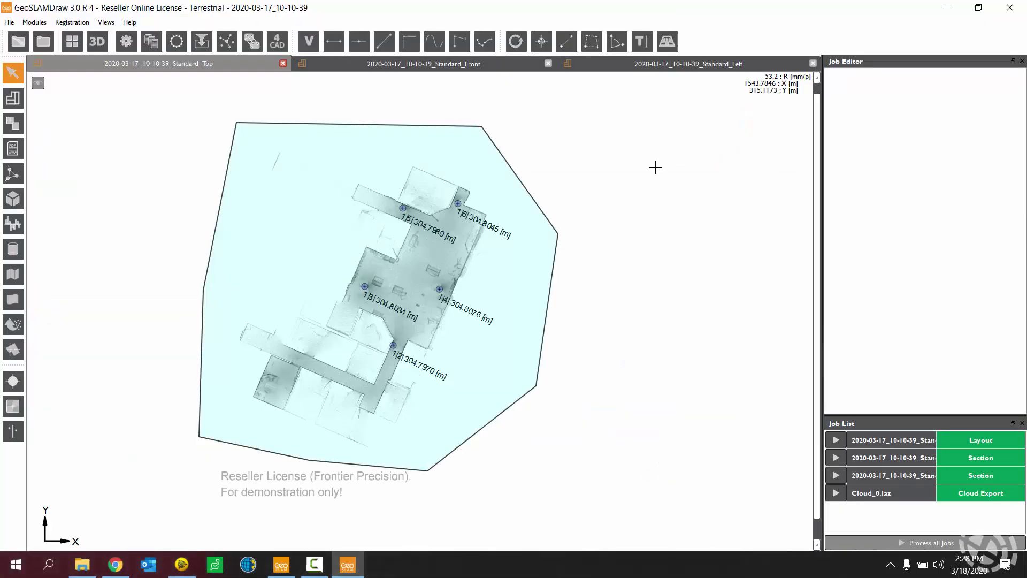
left_click(947, 9)
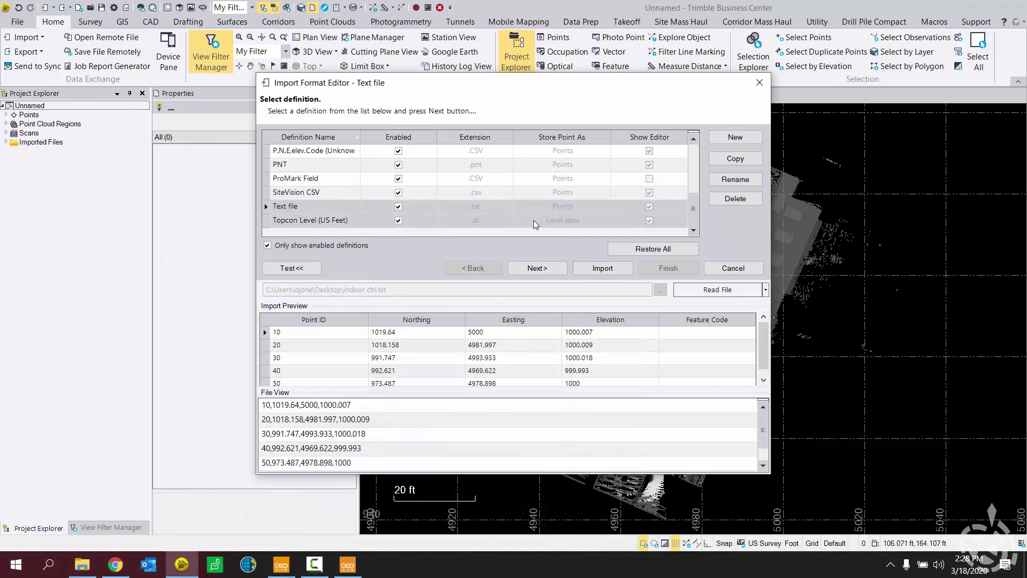
left_click(599, 269)
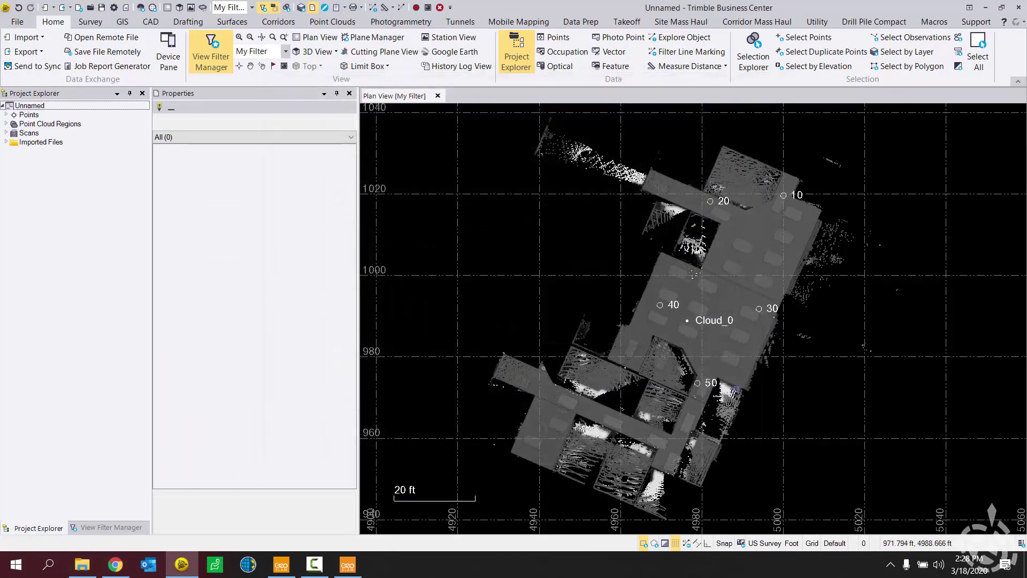
Step: Inspect control points 10, 20, 30, 40 and 50 against Cloud_0's scanned floor plan
scroll(719, 387, "up", 1)
scroll(720, 388, "up", 3)
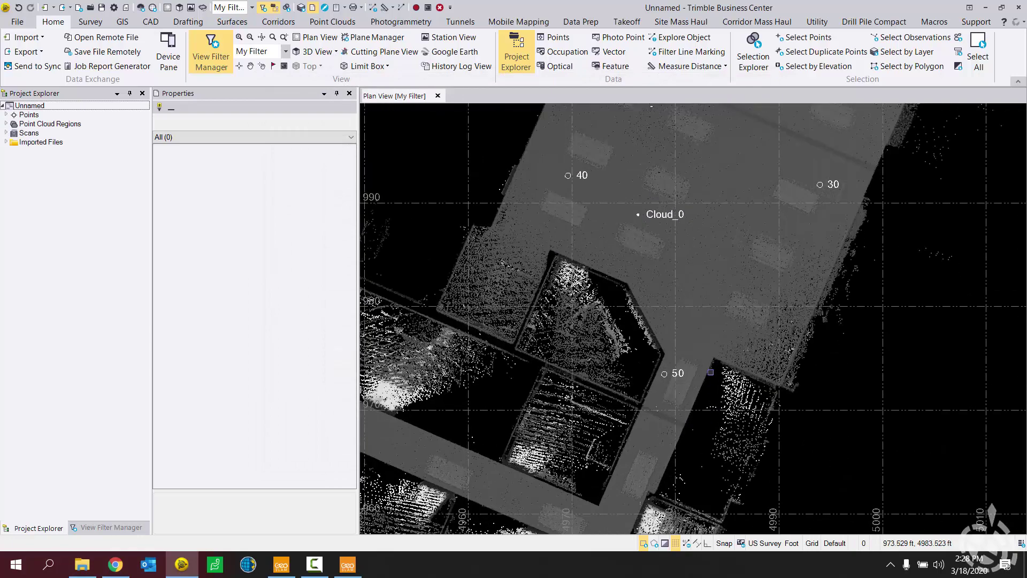
middle_click_drag(739, 275, 690, 360)
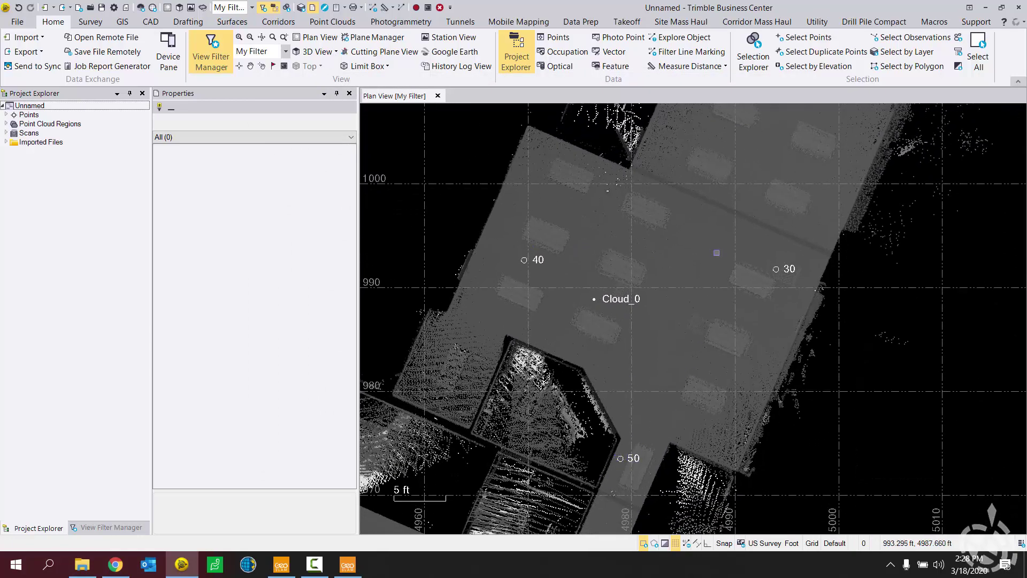
scroll(877, 177, "down", 1)
middle_click_drag(880, 173, 745, 462)
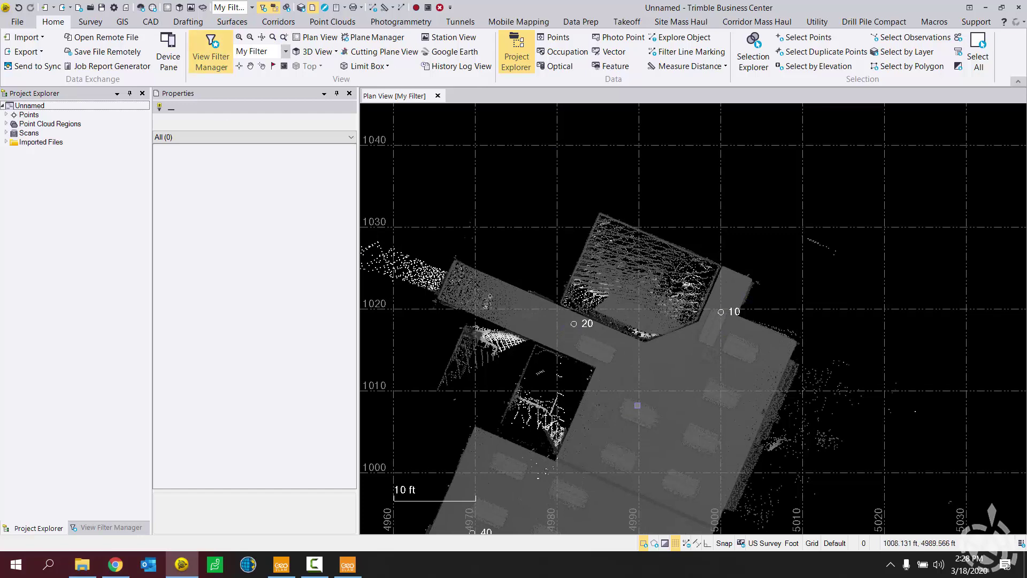
scroll(668, 436, "down", 2)
middle_click_drag(668, 436, 716, 251)
scroll(716, 252, "down", 1)
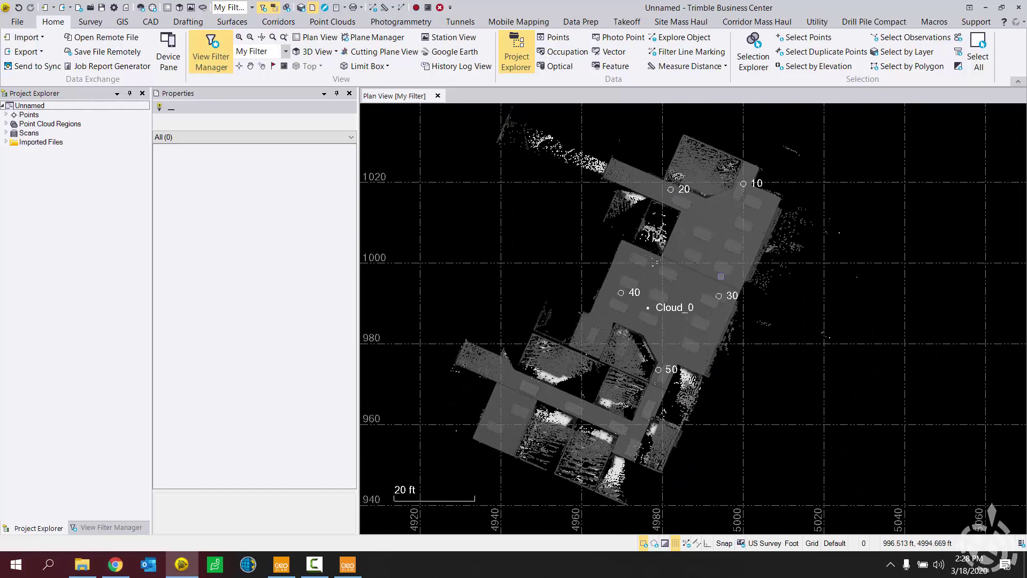
middle_click_drag(711, 319, 756, 311)
middle_click_drag(719, 265, 683, 316)
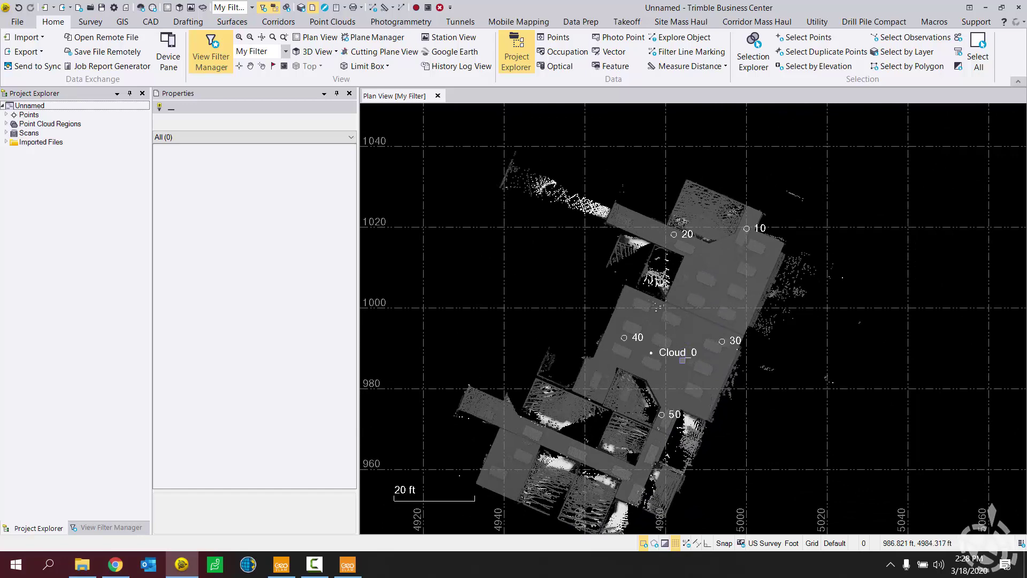